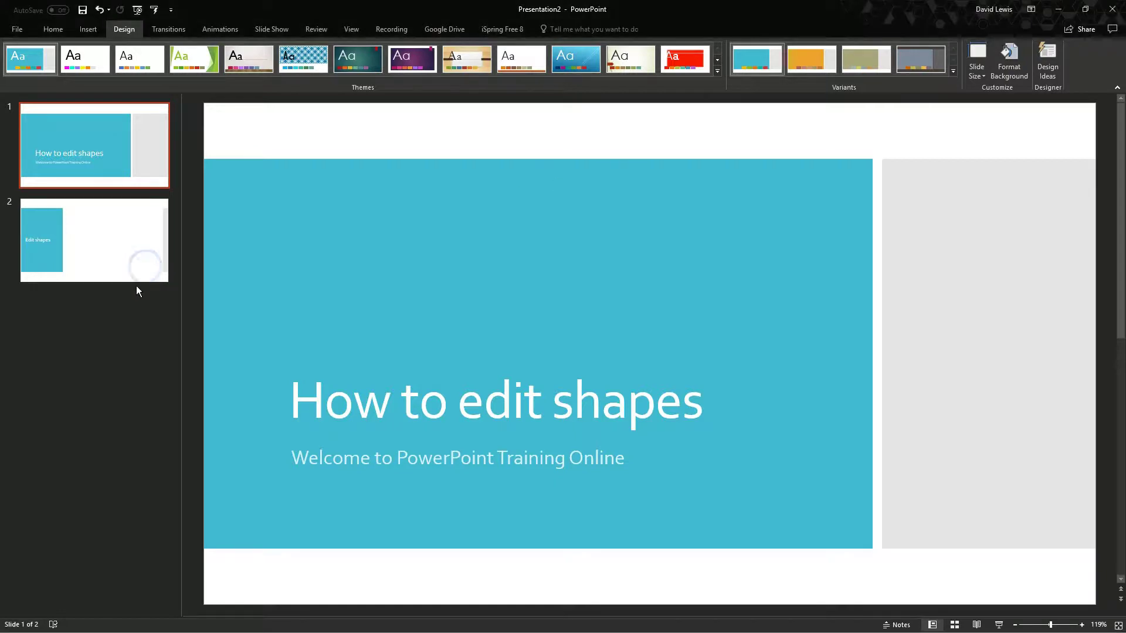
On slide 2, draw a large blue rectangle right of the Edit shapes panel and nudge it up-left
click(131, 262)
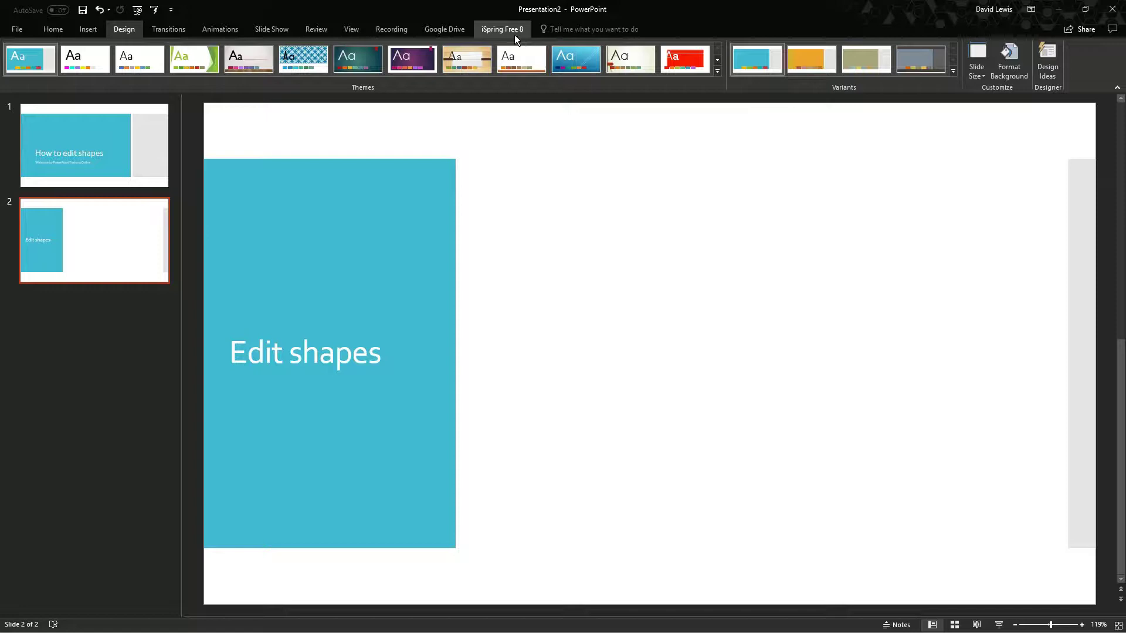
click(51, 33)
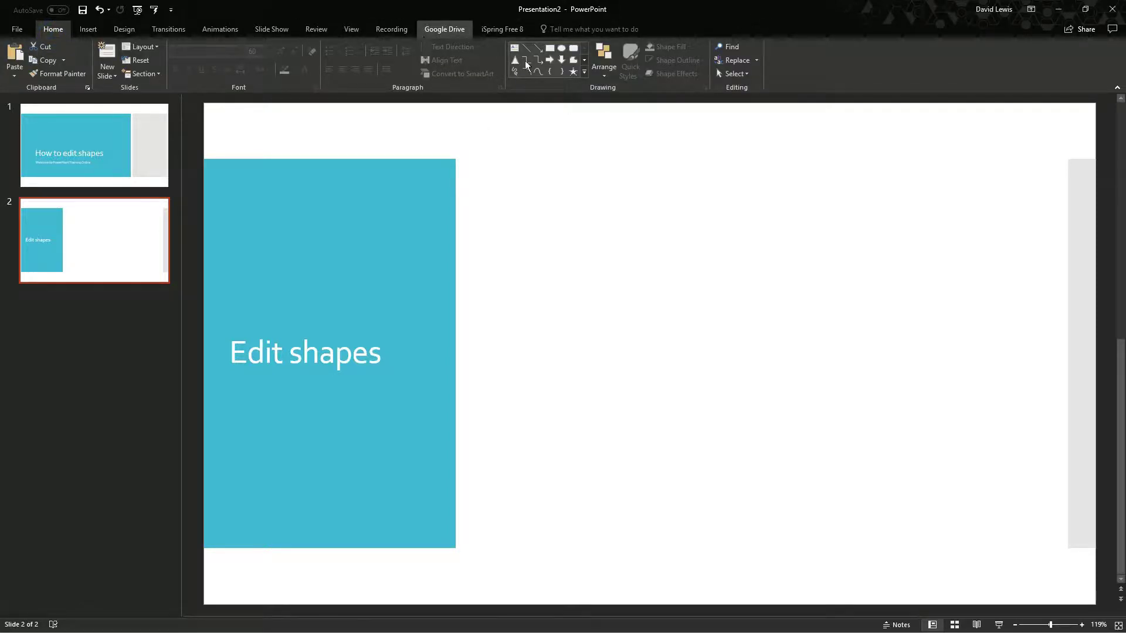
click(550, 52)
drag(524, 198, 996, 555)
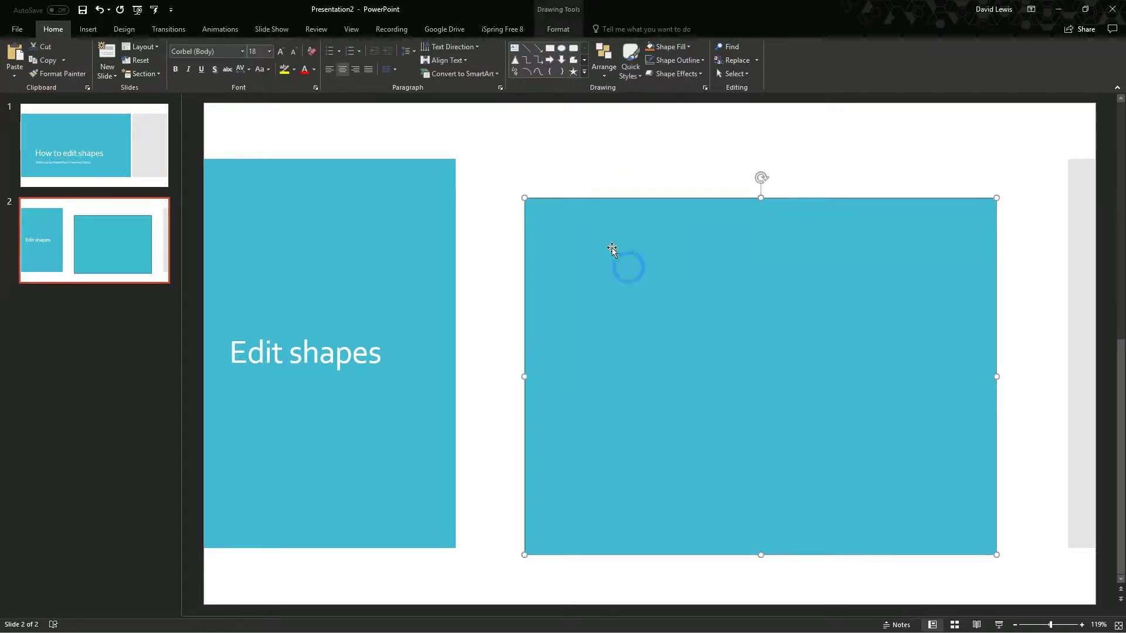
drag(615, 252, 609, 231)
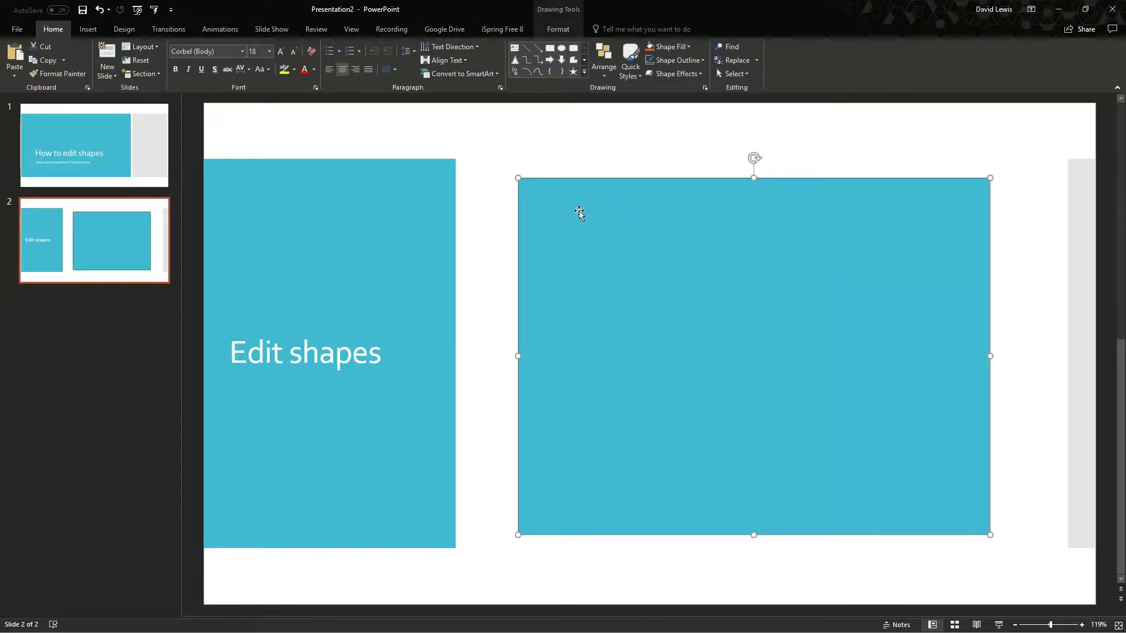
Show the rectangle's Format options, look through the Edit Shape list, then reselect the rectangle
click(555, 32)
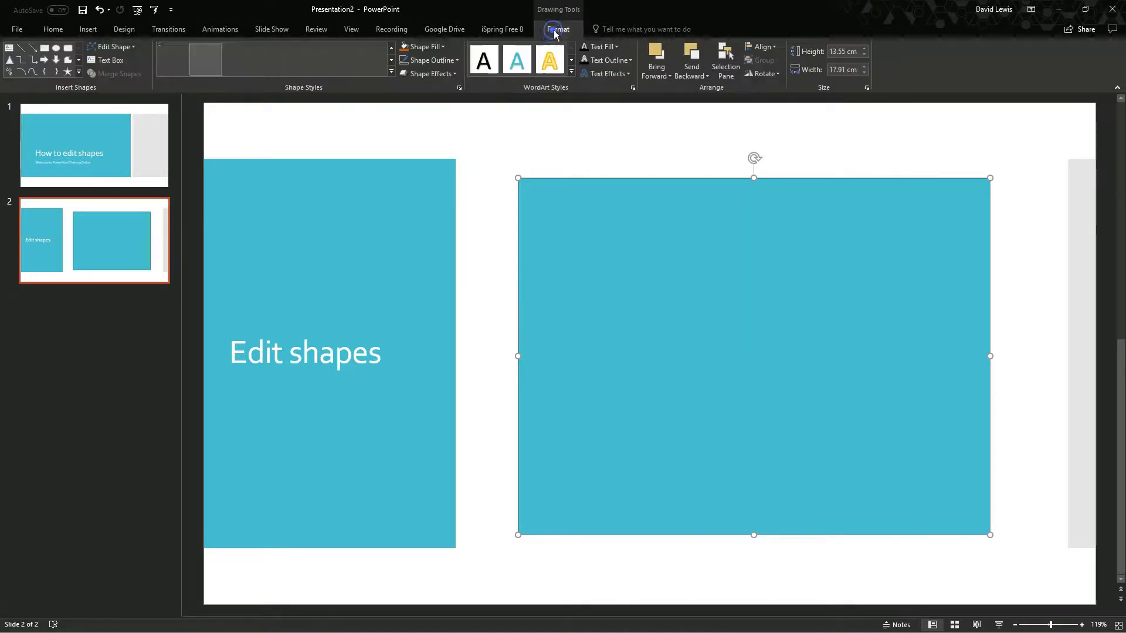
click(656, 251)
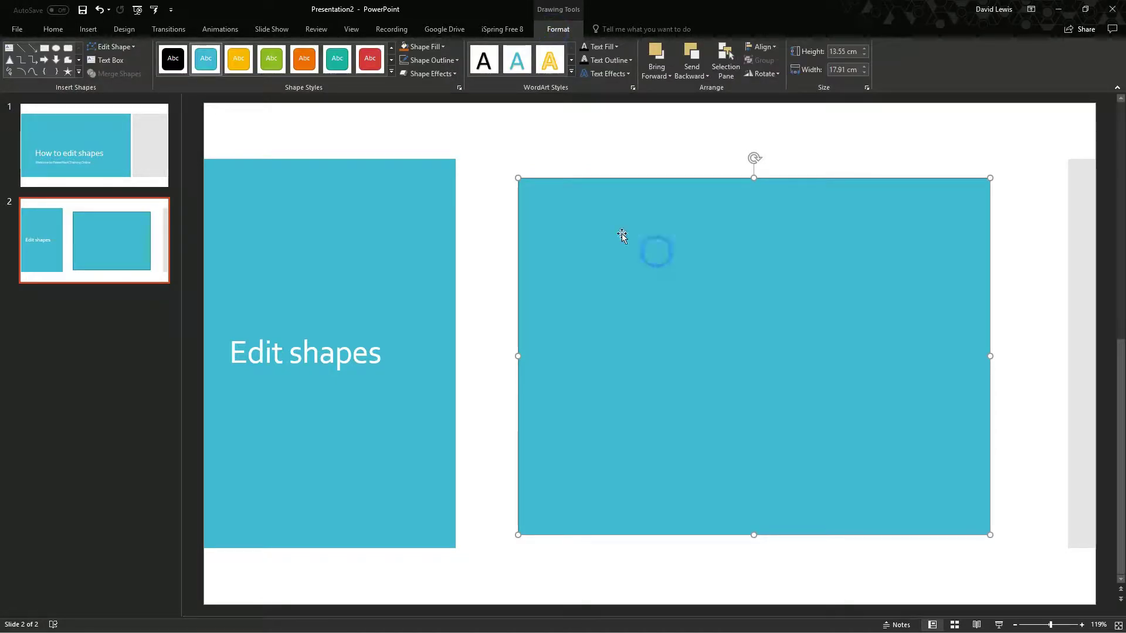
click(111, 80)
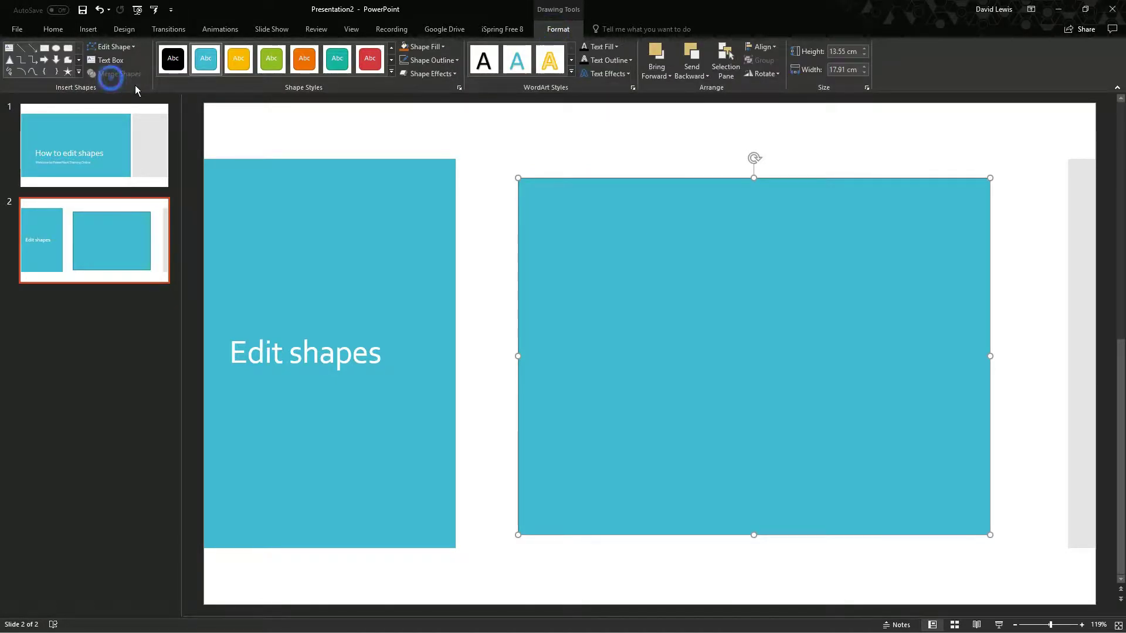
click(111, 46)
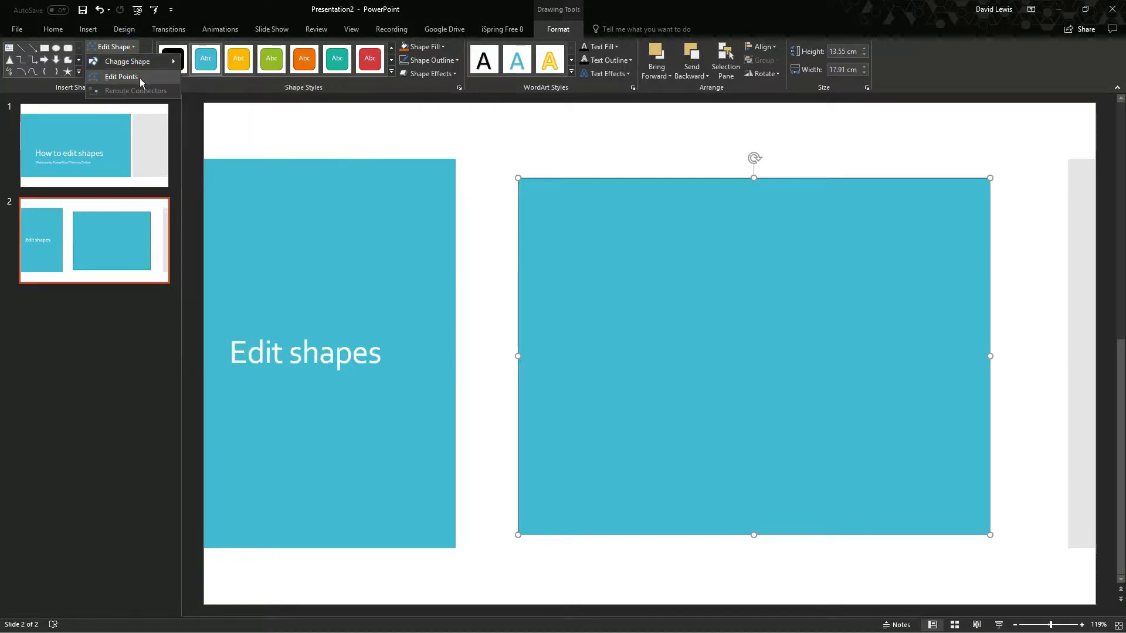
click(146, 50)
click(501, 33)
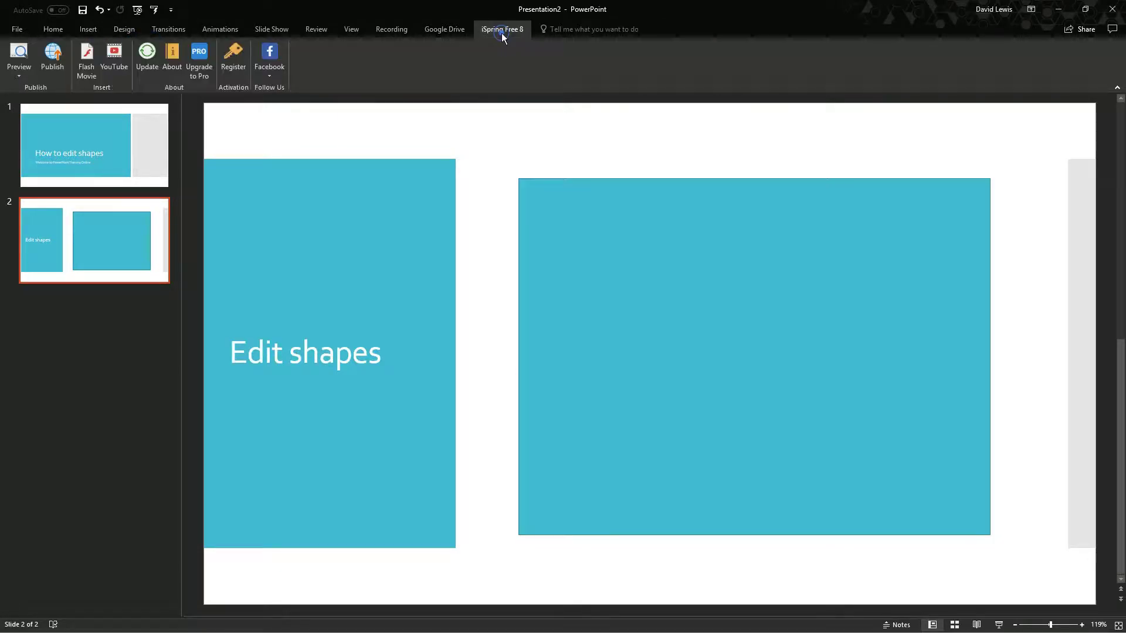
click(684, 256)
click(548, 29)
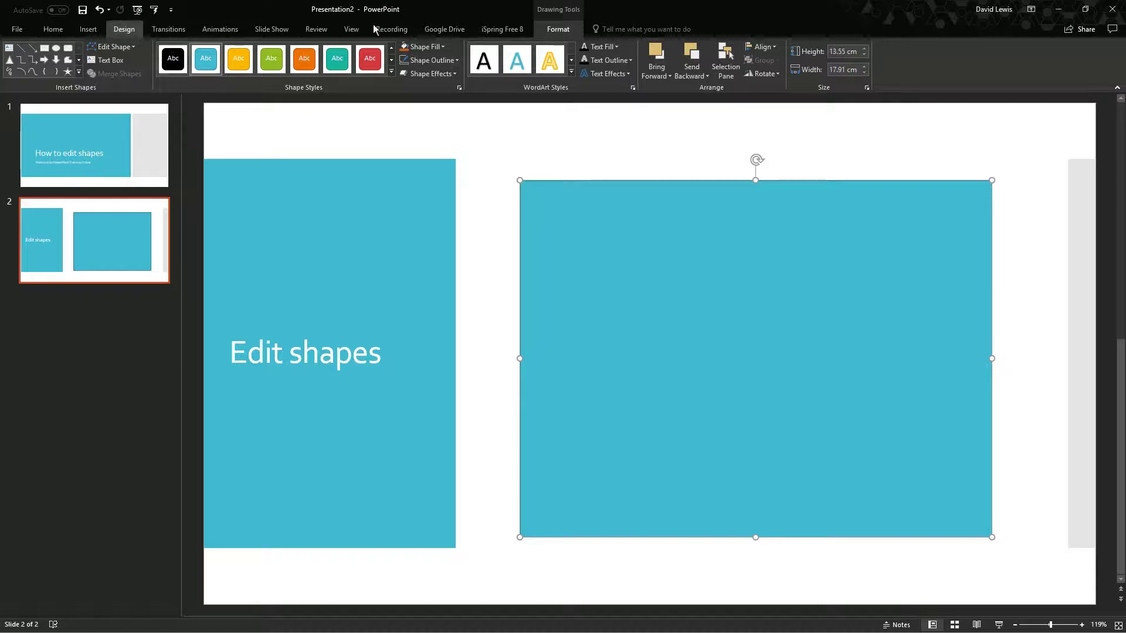
Draw a 9.51 cm circle centred on the blue rectangle and fill it gold
click(56, 47)
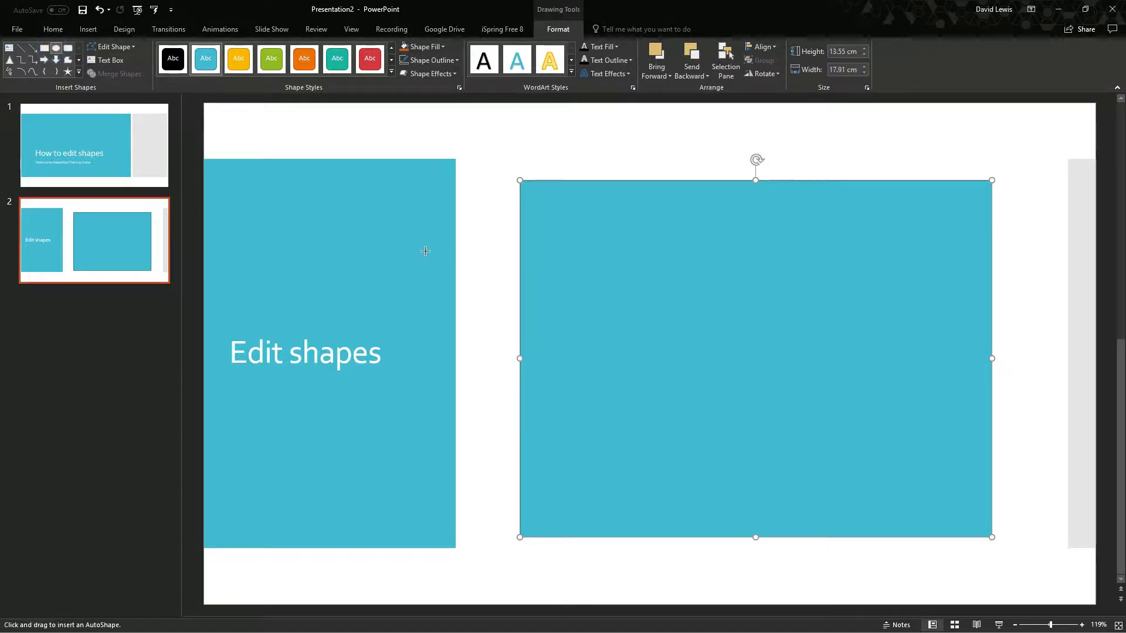
drag(631, 271, 875, 326)
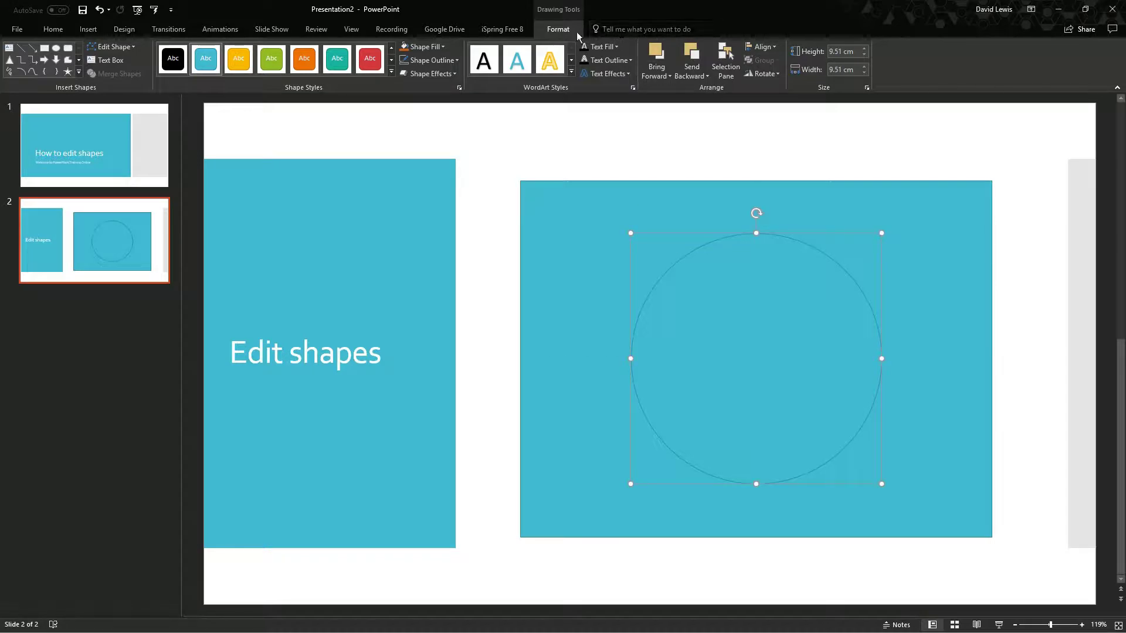
click(402, 47)
click(615, 130)
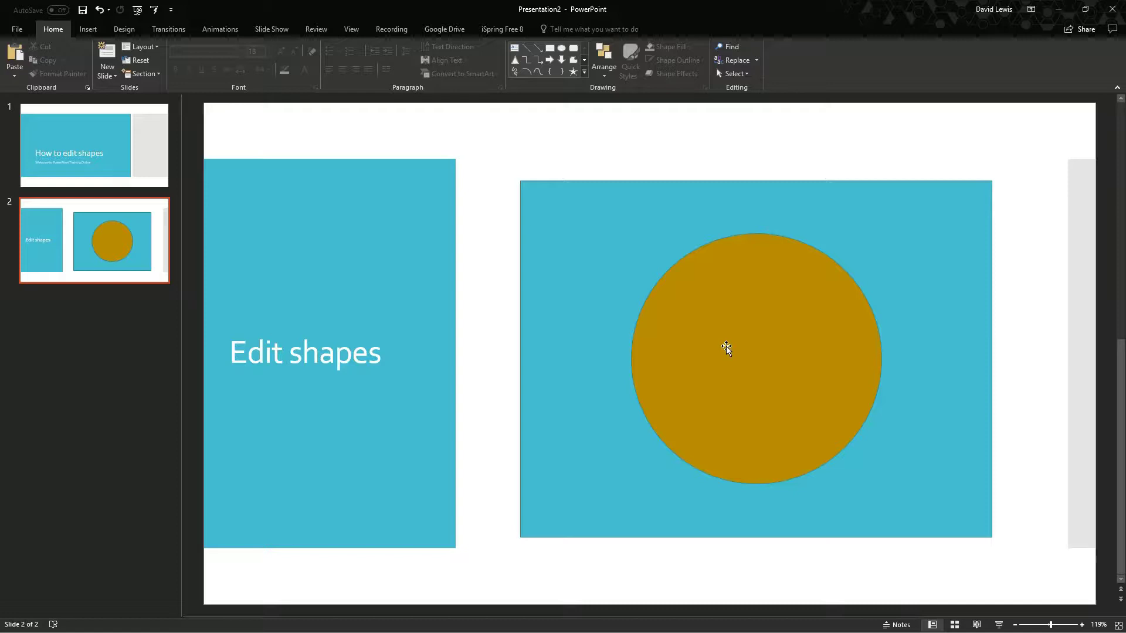
double_click(842, 415)
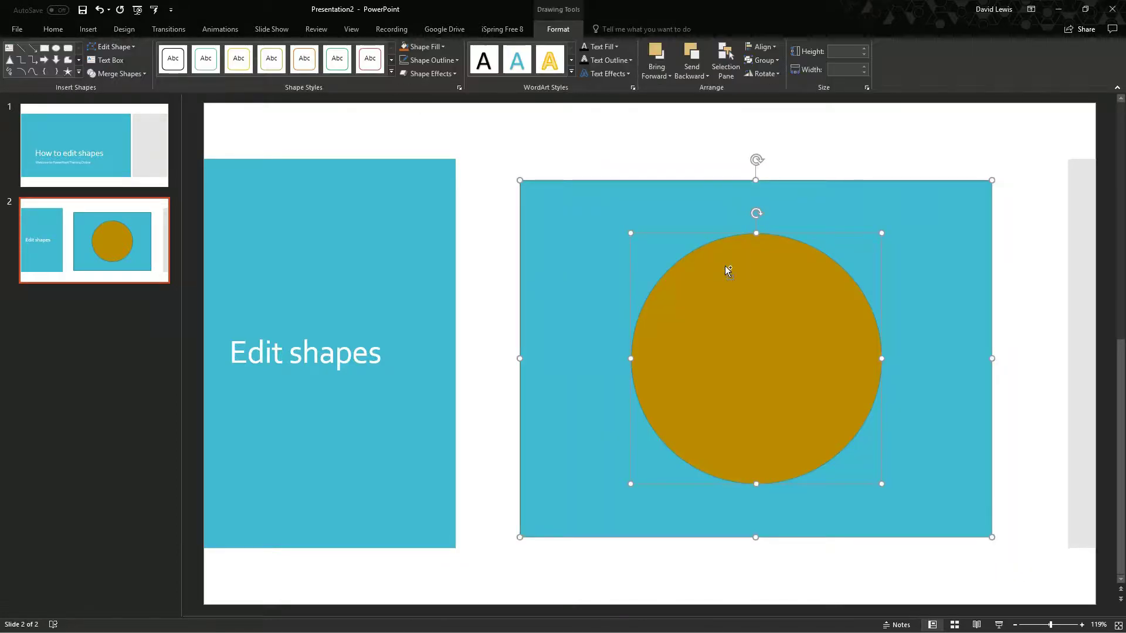
drag(724, 267, 564, 269)
click(930, 314)
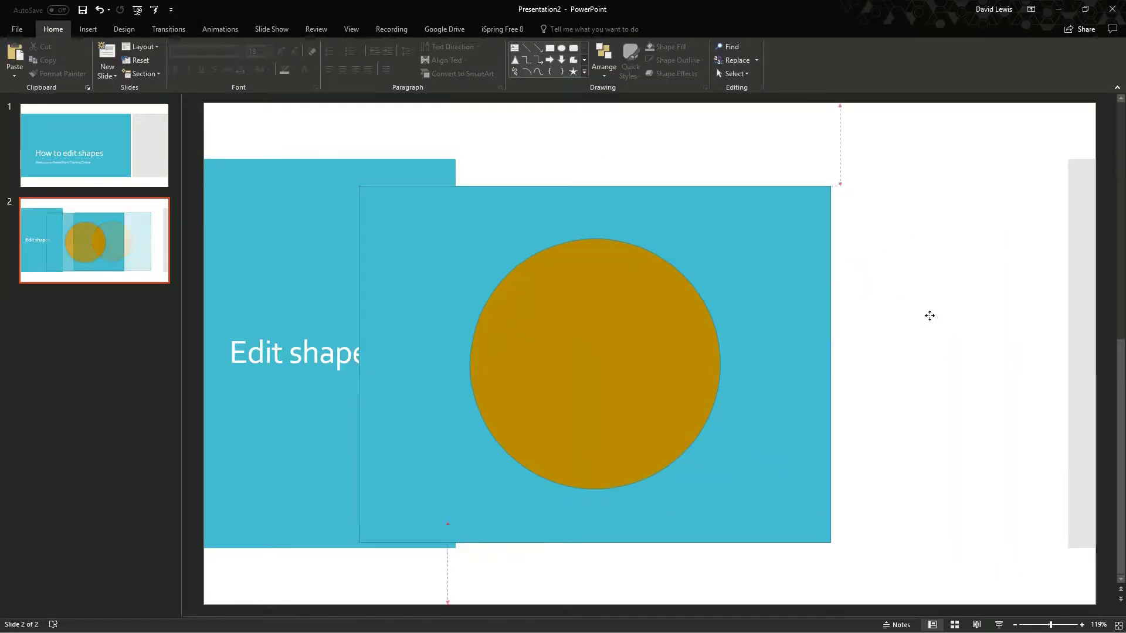
drag(684, 305, 618, 372)
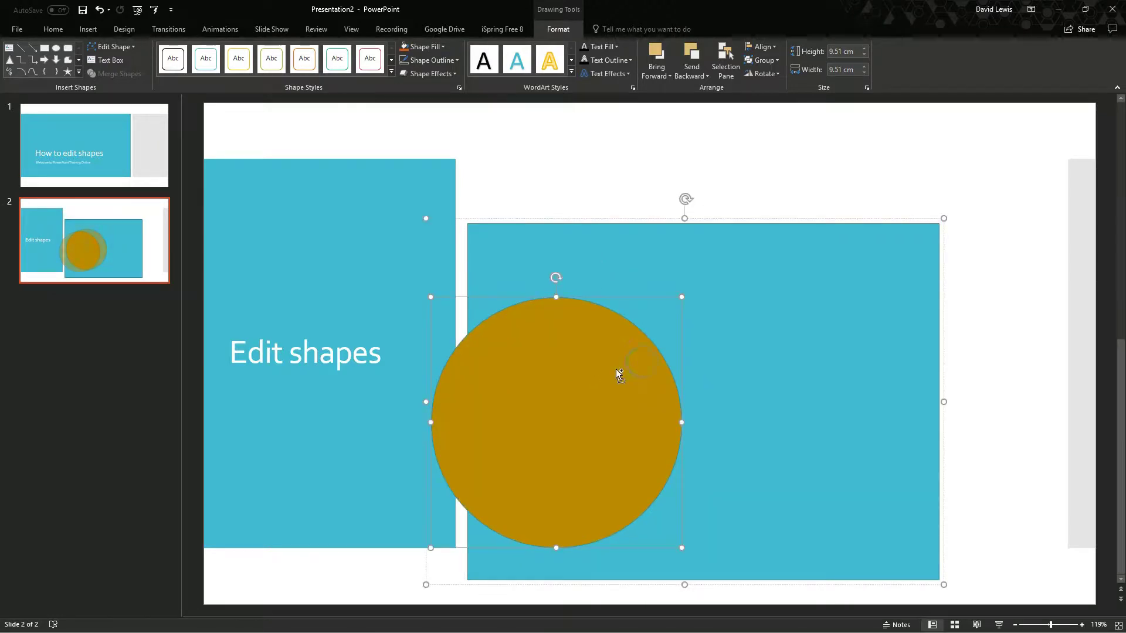
key(ctrl+z)
key(ctrl+z)
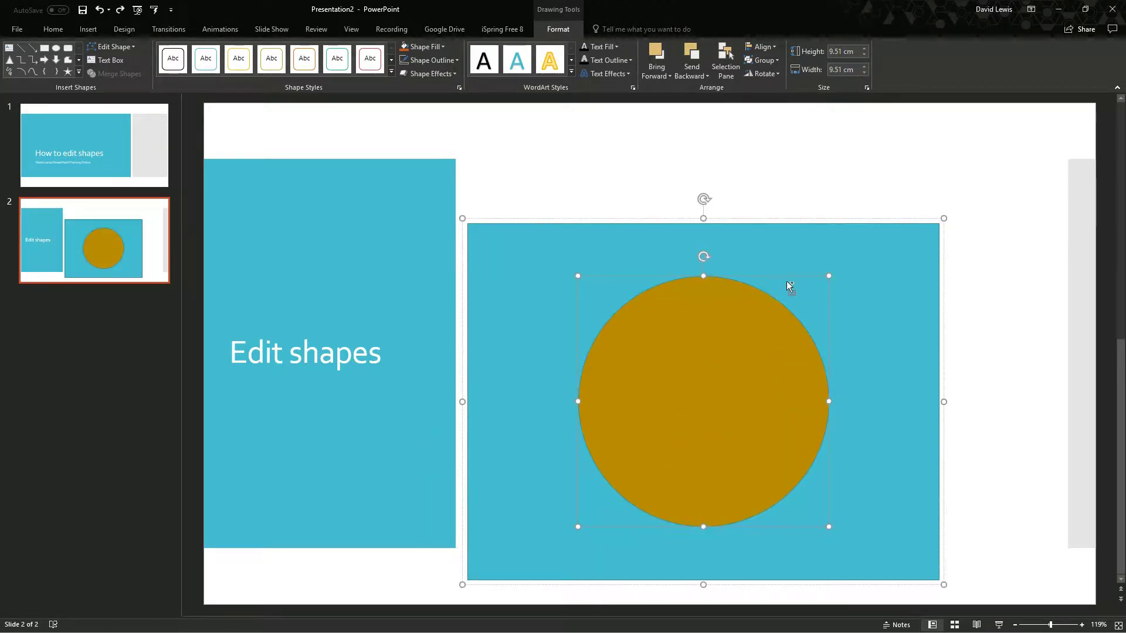
key(ctrl+z)
key(ctrl+z)
key(ctrl+z)
click(789, 290)
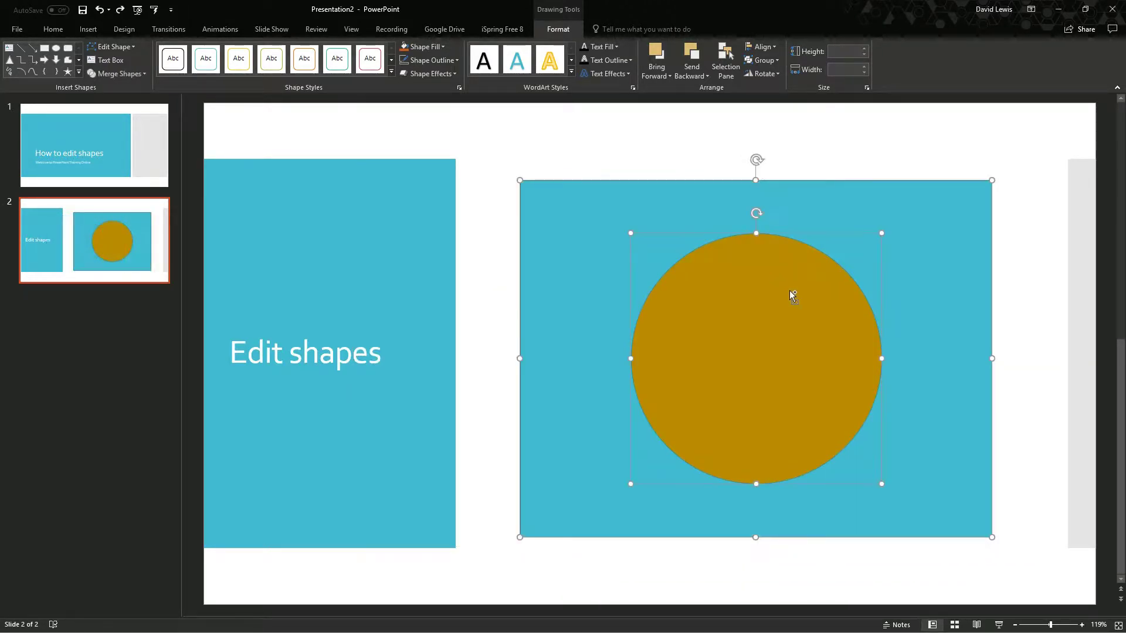
click(647, 129)
click(543, 193)
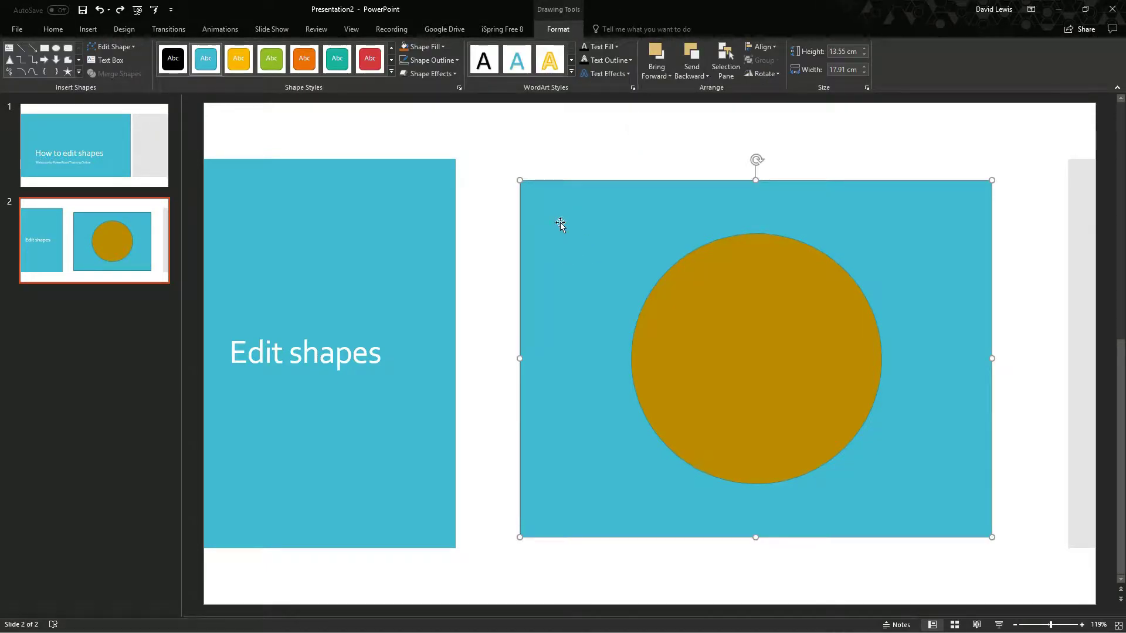
click(746, 300)
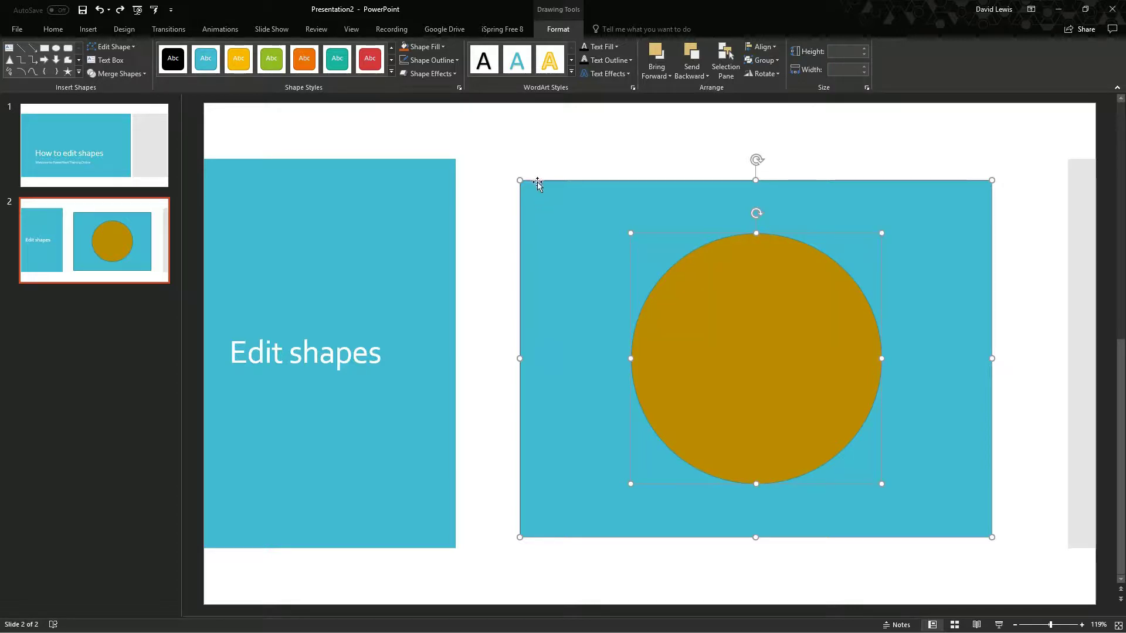
Bring up the Merge Shapes options for the selected circle and rectangle
click(140, 74)
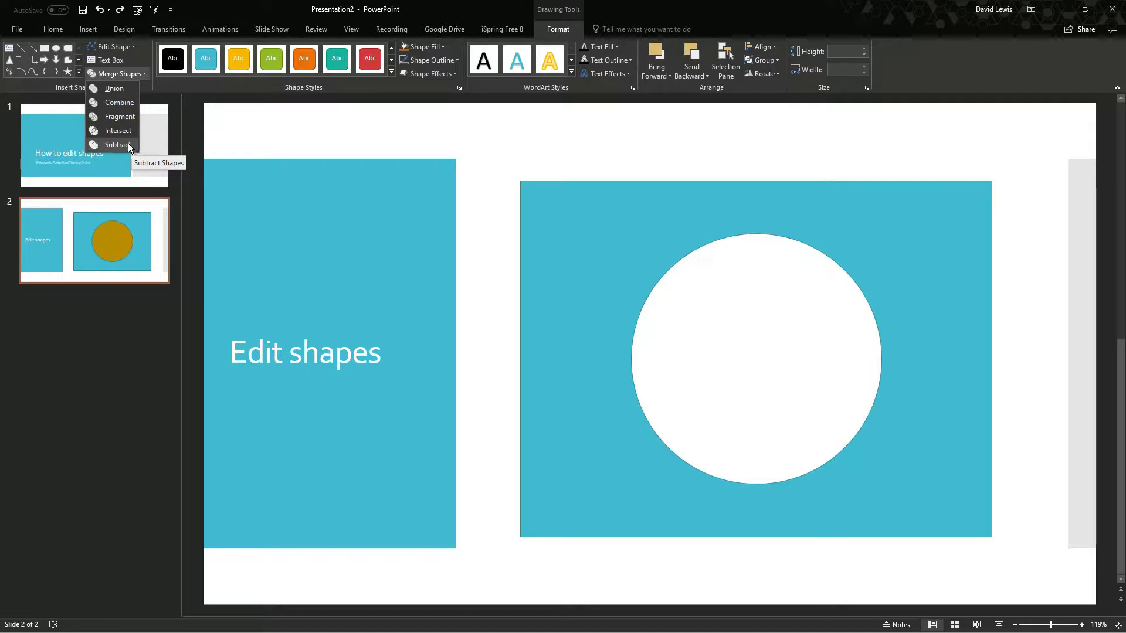
Subtract the circle from the rectangle to leave a round hole, then reposition the result
click(128, 143)
click(635, 128)
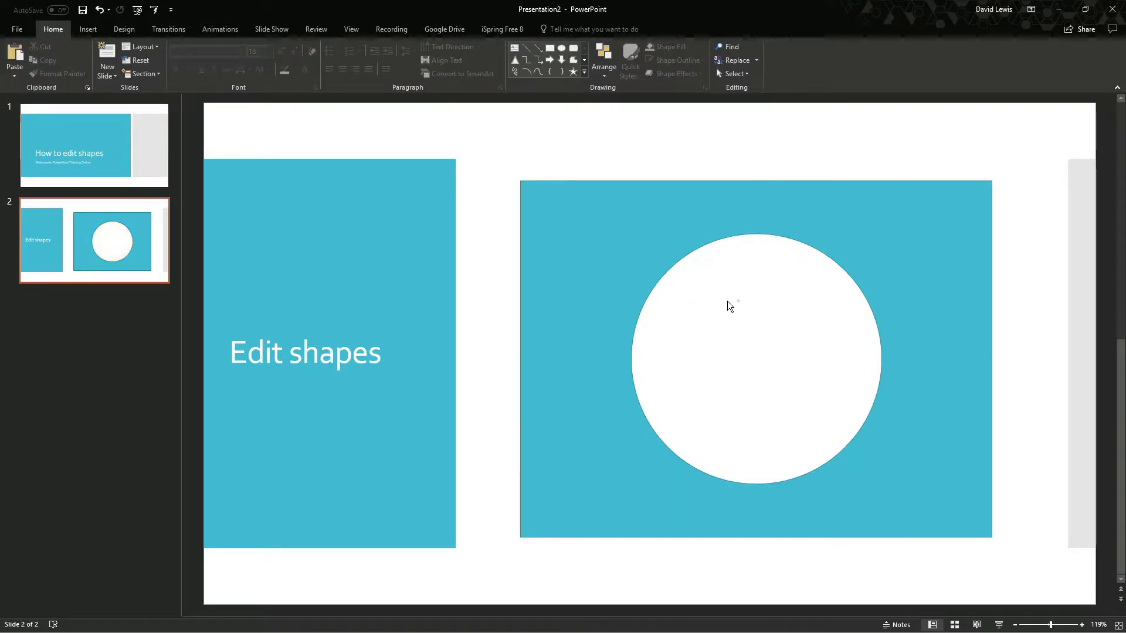
drag(688, 241, 888, 436)
drag(759, 305, 580, 221)
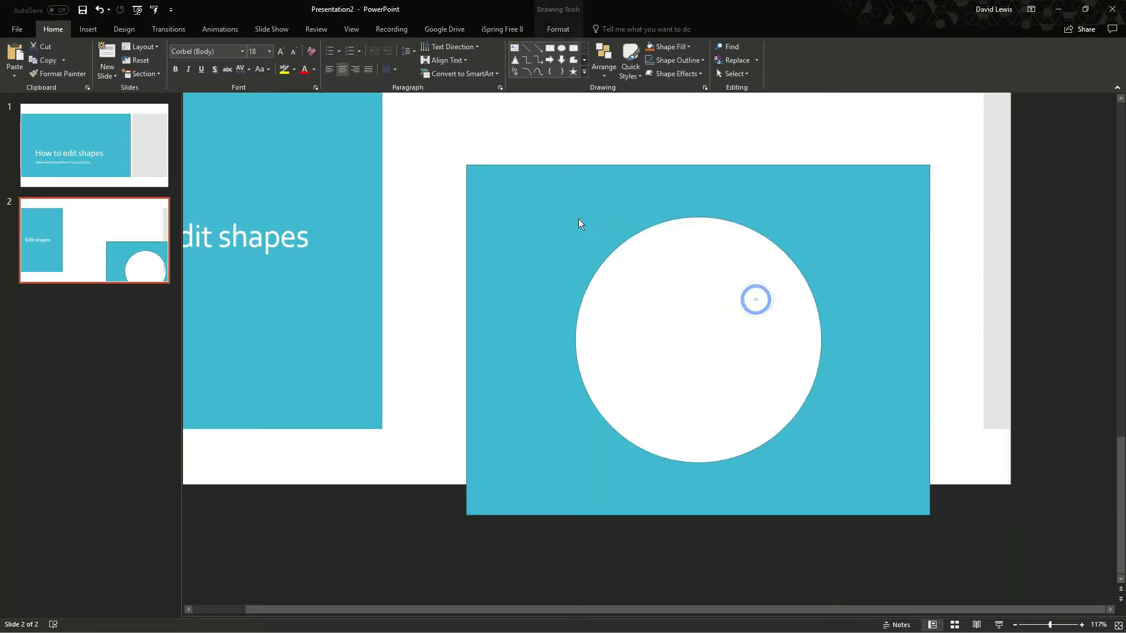
Shrink the holed shape from its corner and move it up and left
drag(539, 179, 1000, 622)
click(962, 337)
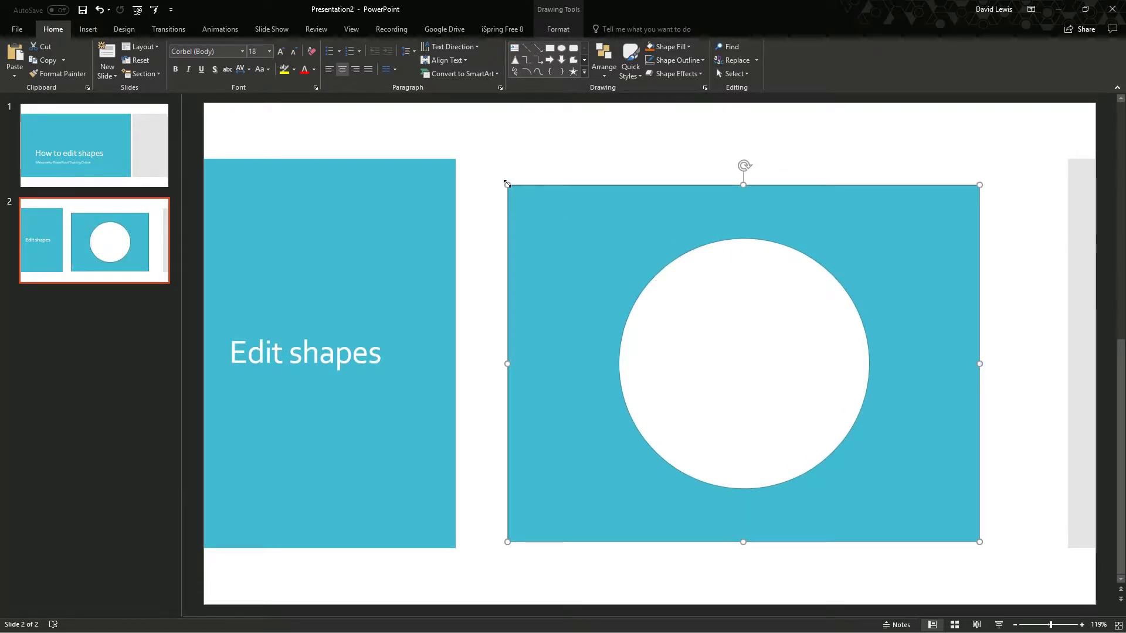
drag(507, 185, 706, 337)
drag(761, 384, 643, 288)
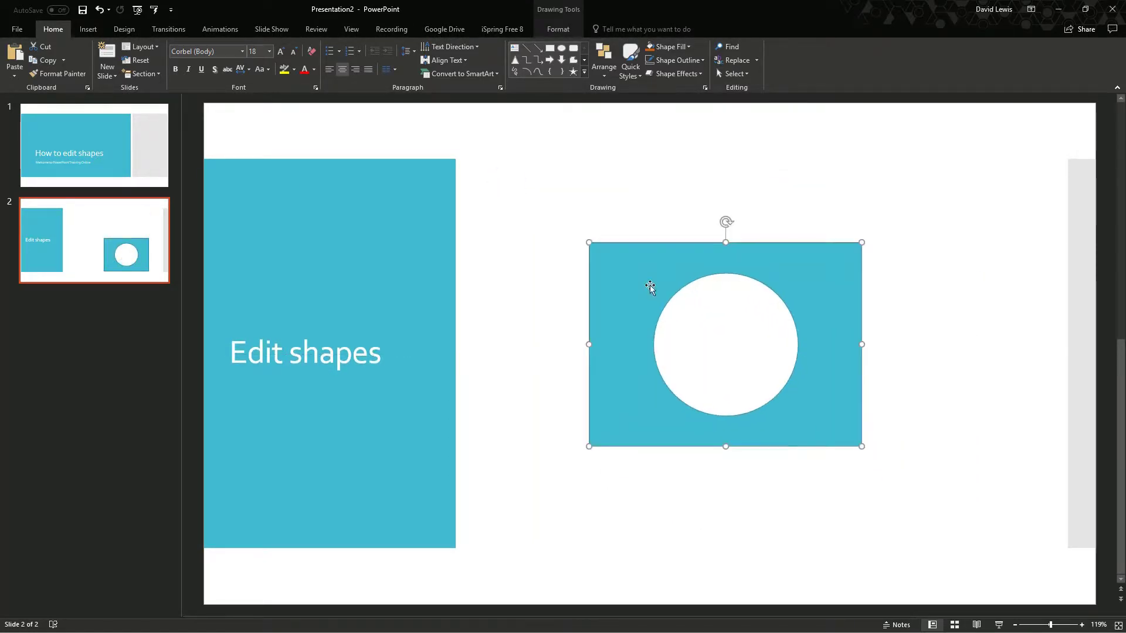
Draw a small circle and place it on the holed rectangle's top-right edge
click(554, 32)
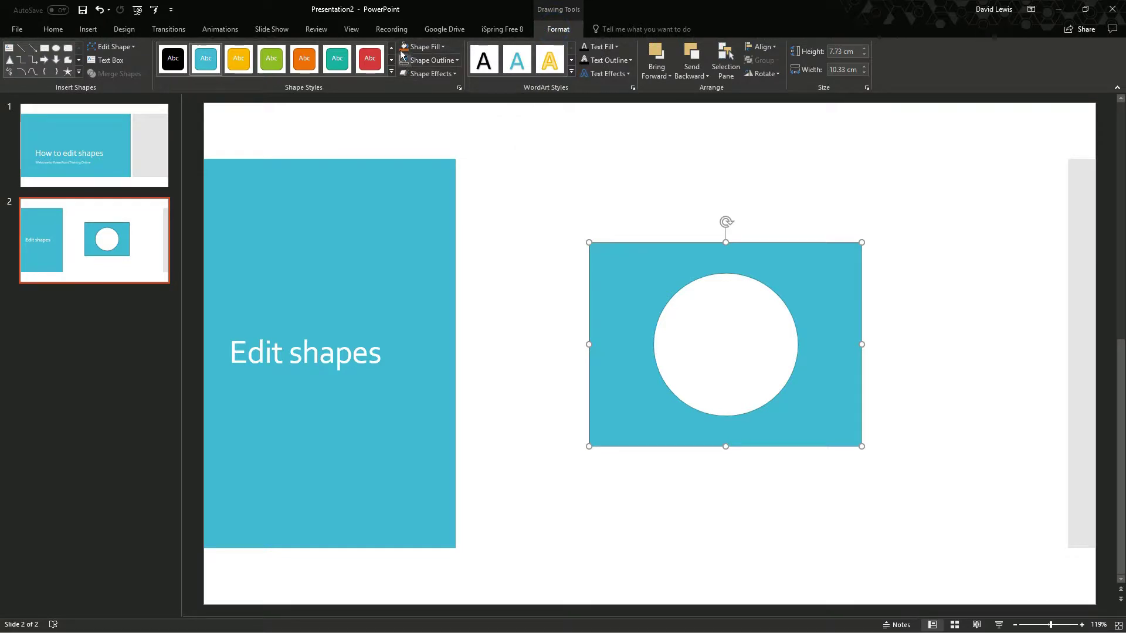
click(56, 48)
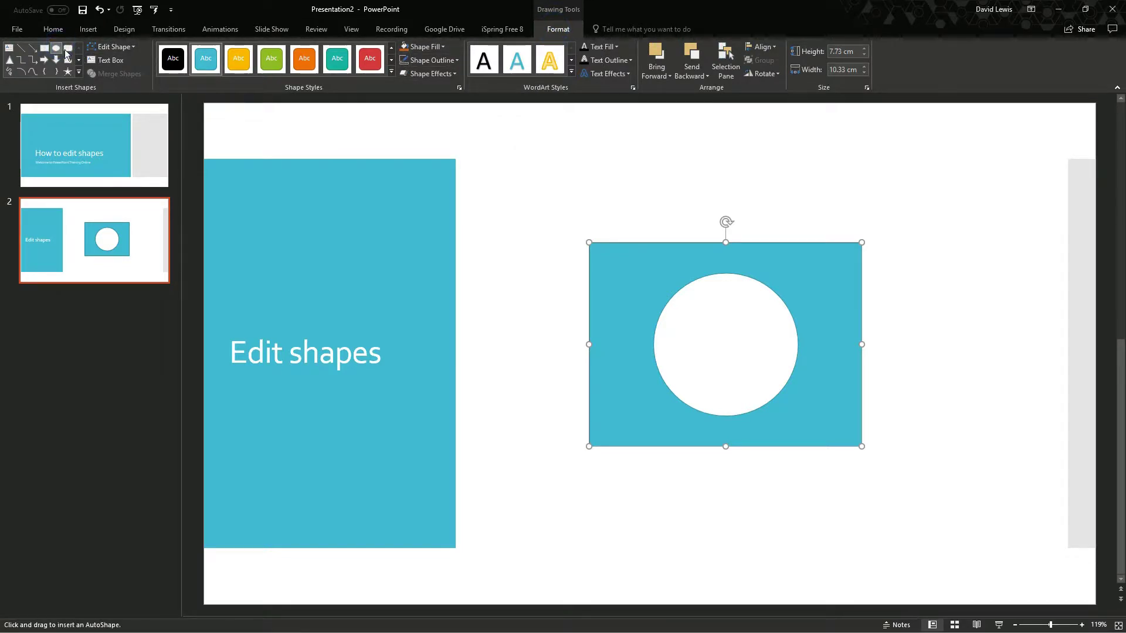
drag(552, 148, 628, 225)
drag(618, 187, 820, 243)
click(928, 320)
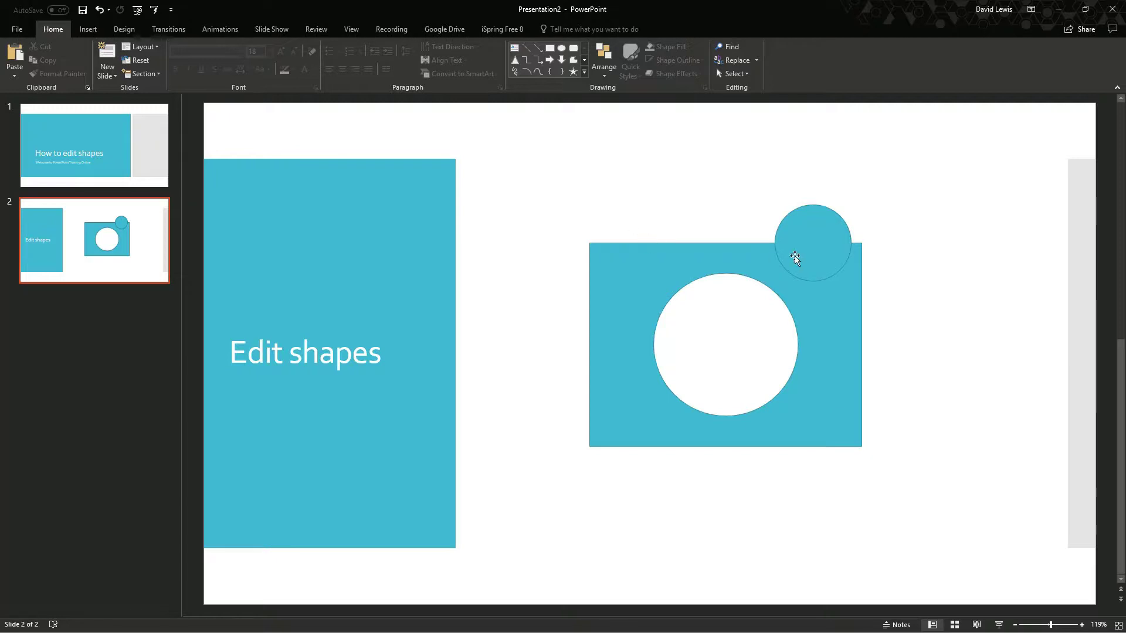
Union the holed rectangle and small circle into one camera-like shape
click(737, 257)
shift+click(840, 235)
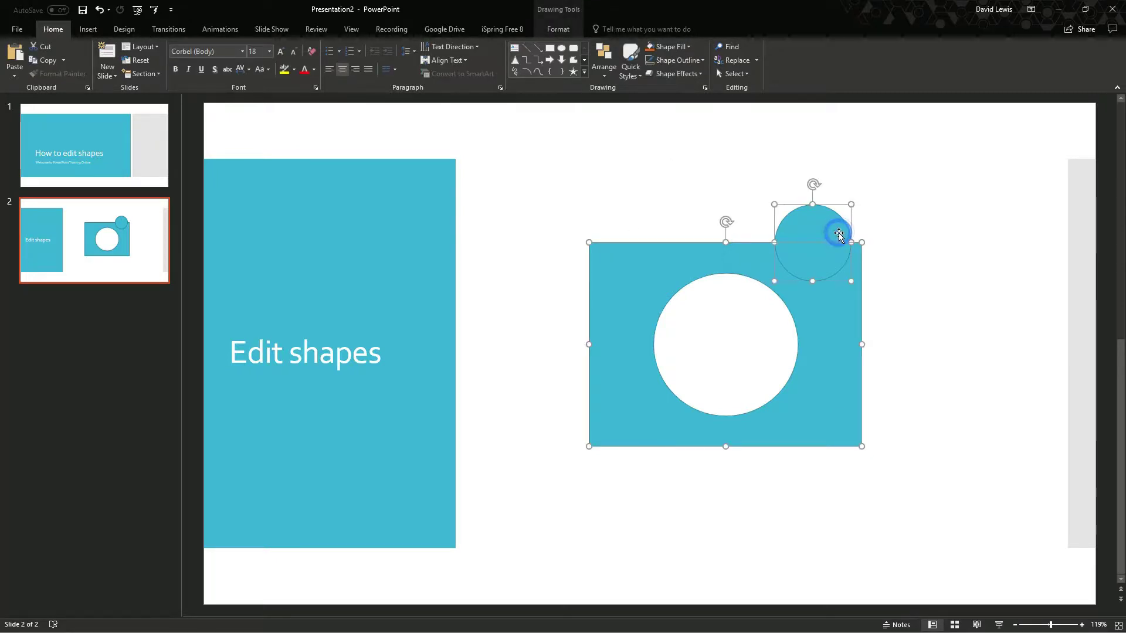
click(558, 29)
click(134, 74)
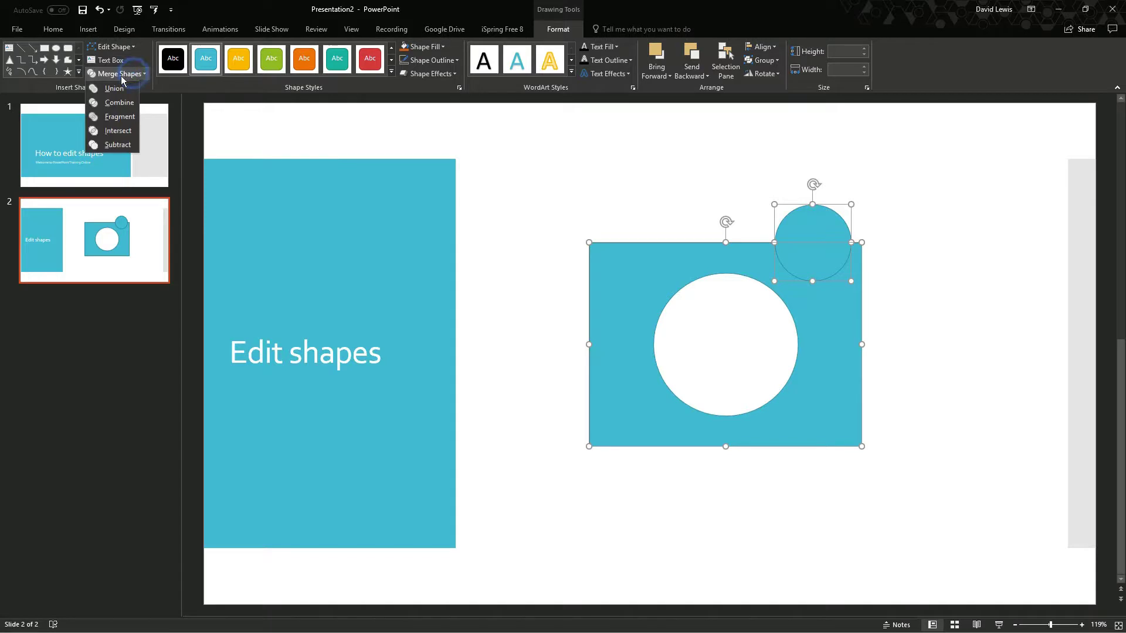
click(115, 88)
click(865, 284)
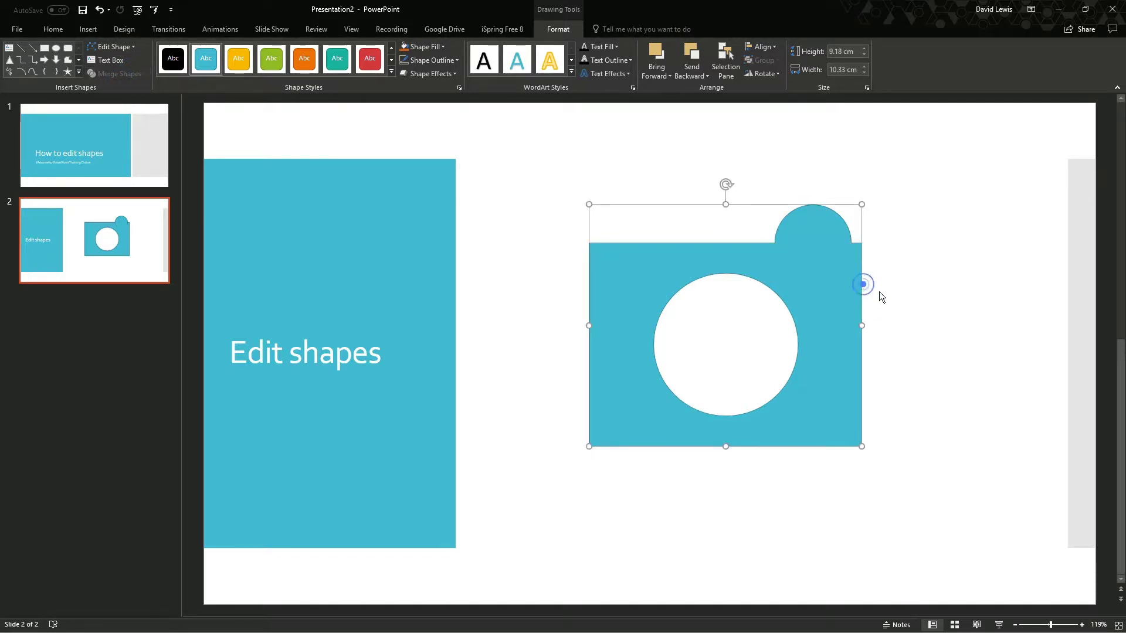
Enlarge the camera shape and stretch it wider to 14.51 cm
click(811, 235)
drag(807, 233, 835, 269)
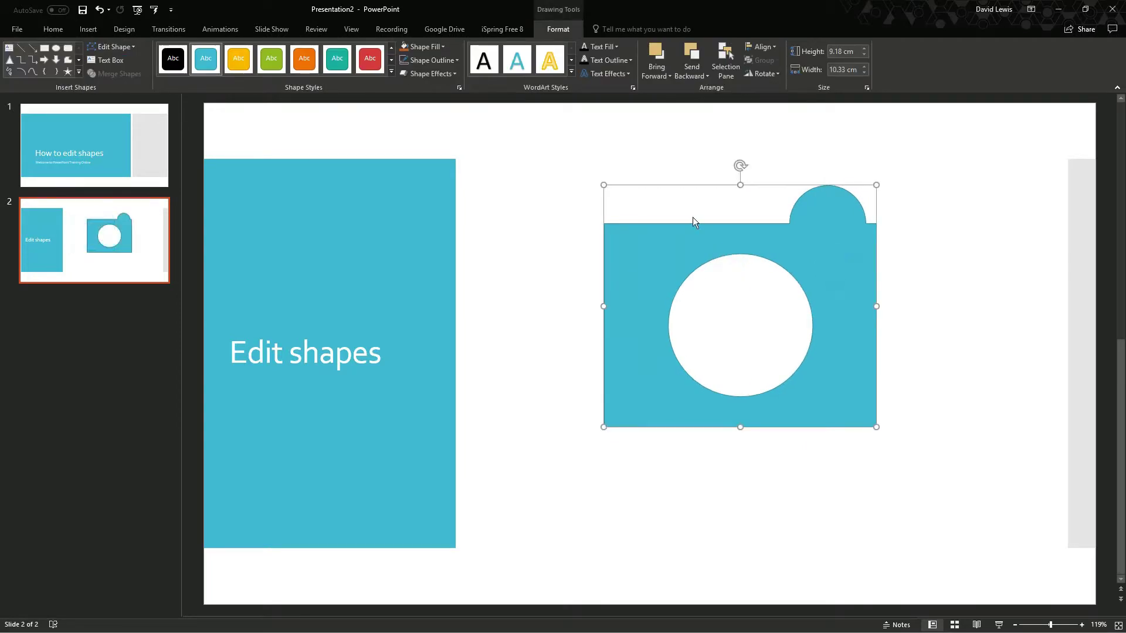
drag(602, 184, 564, 227)
click(525, 194)
click(543, 251)
drag(714, 295, 494, 248)
drag(698, 237, 698, 237)
click(815, 238)
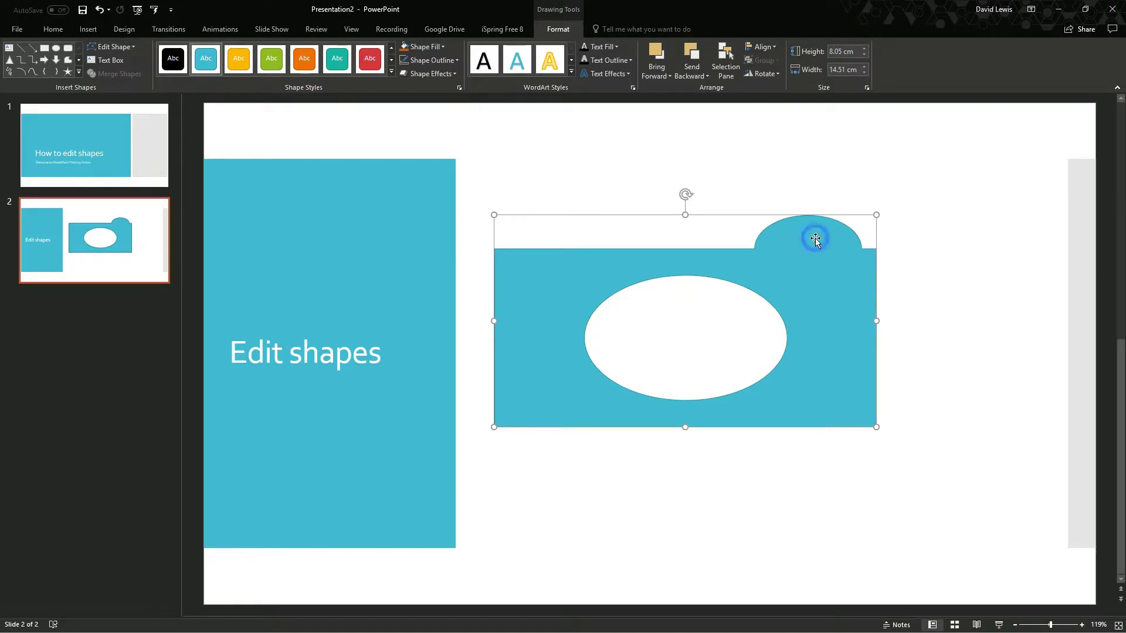
click(952, 239)
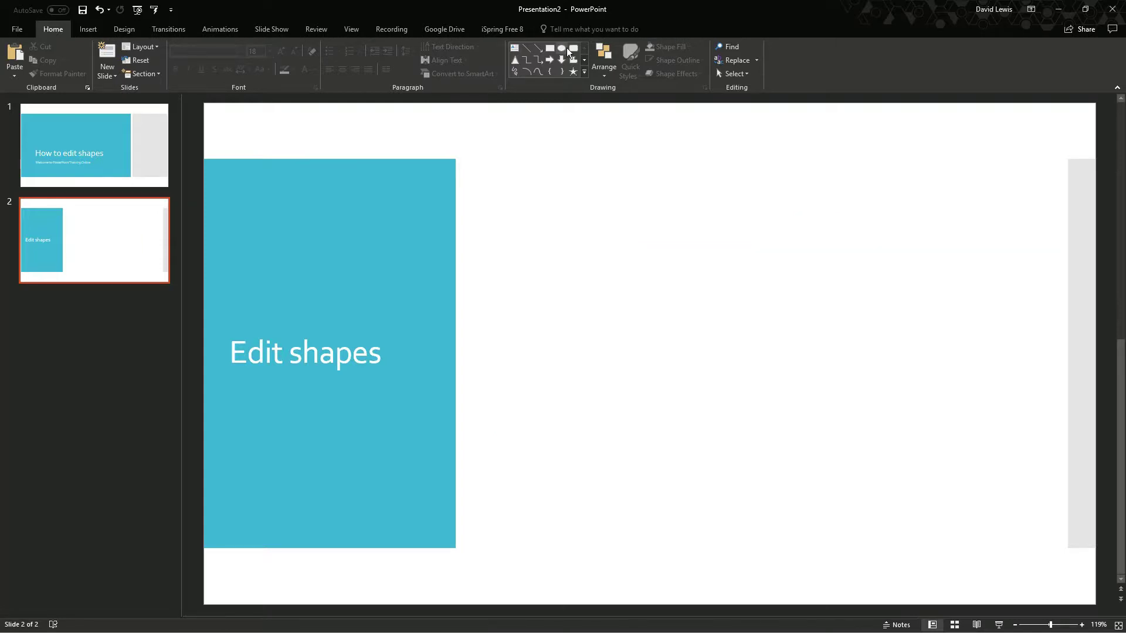
Draw a 7.98 cm circle on slide 2 and change it into a square
click(562, 48)
mouse_move(606, 184)
mouse_down()
mouse_move(789, 350)
mouse_move(816, 396)
mouse_up()
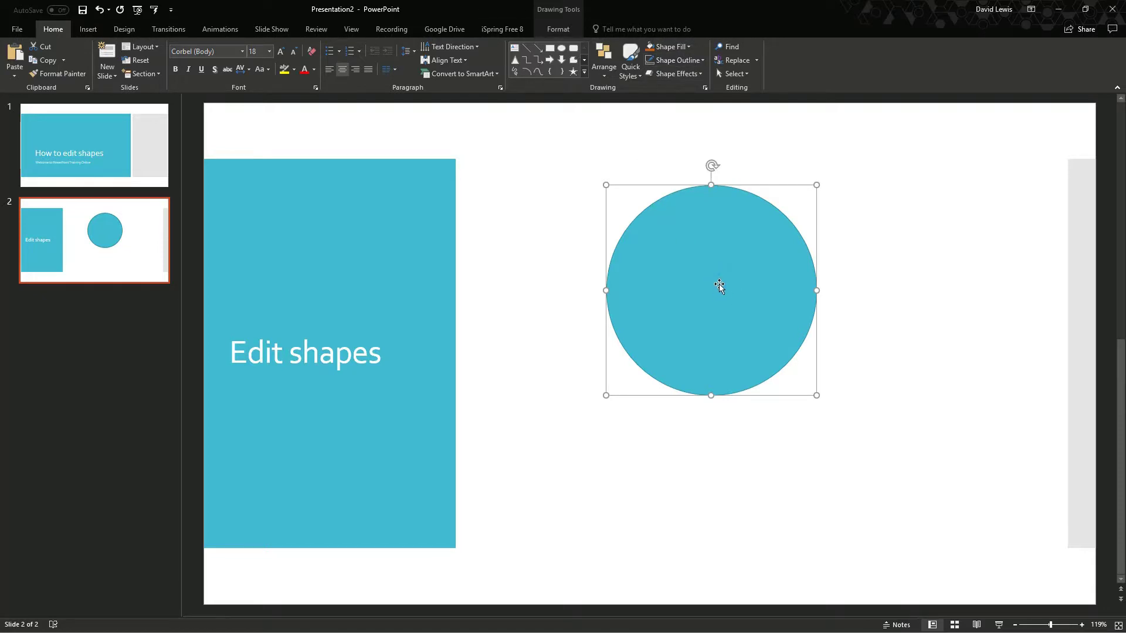
click(559, 29)
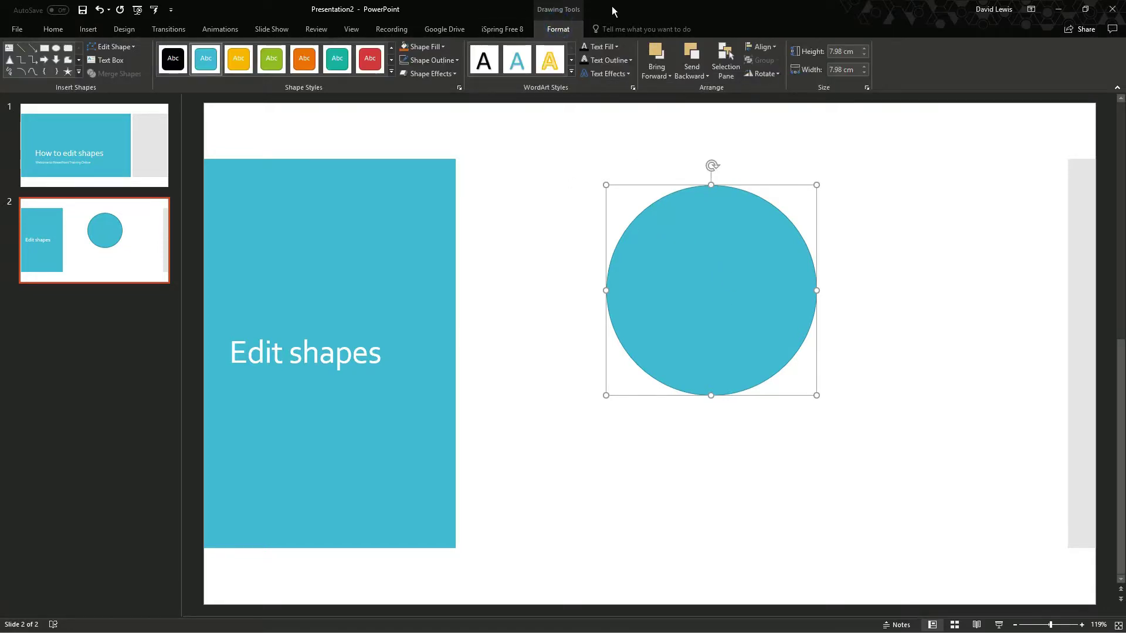
click(112, 47)
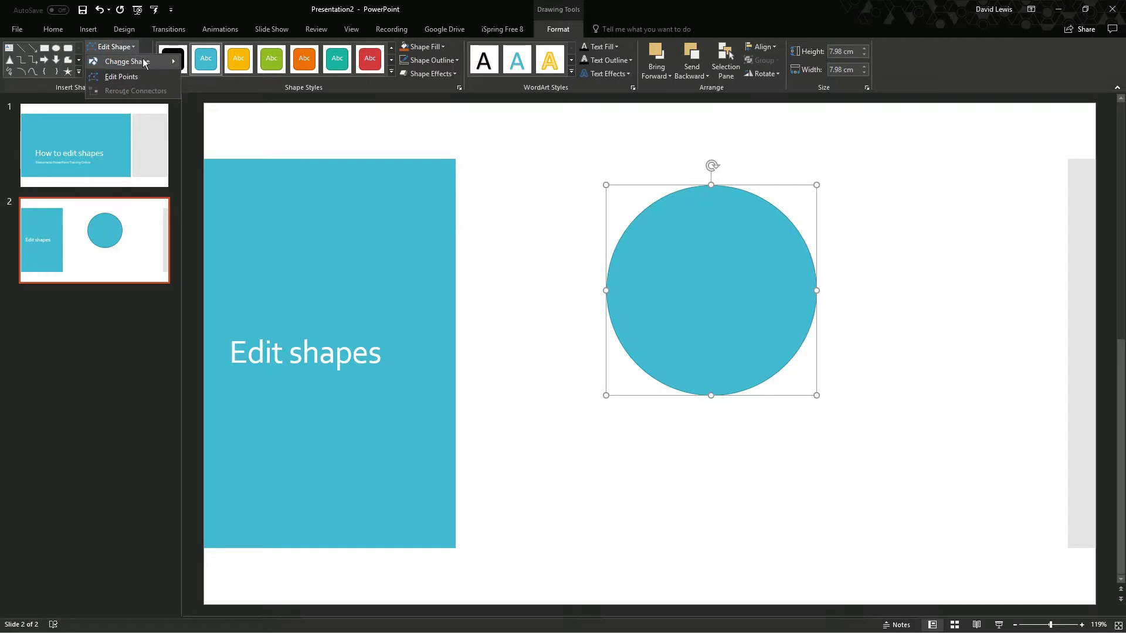
mouse_move(156, 66)
click(187, 74)
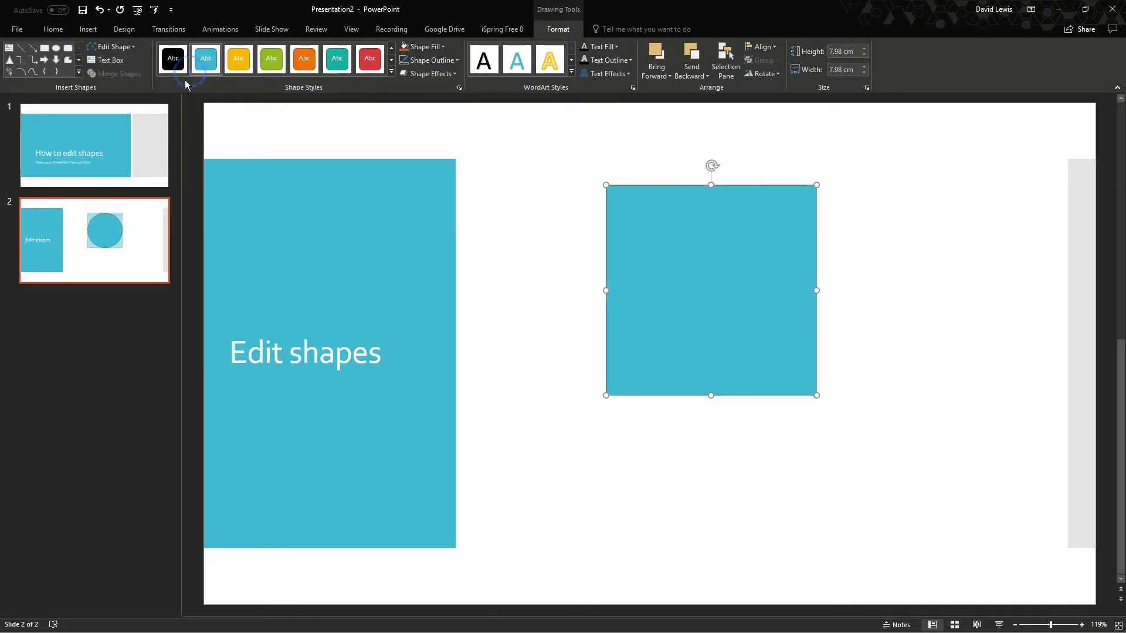
Change the square into a diamond, then back into a circle
click(112, 47)
mouse_move(154, 63)
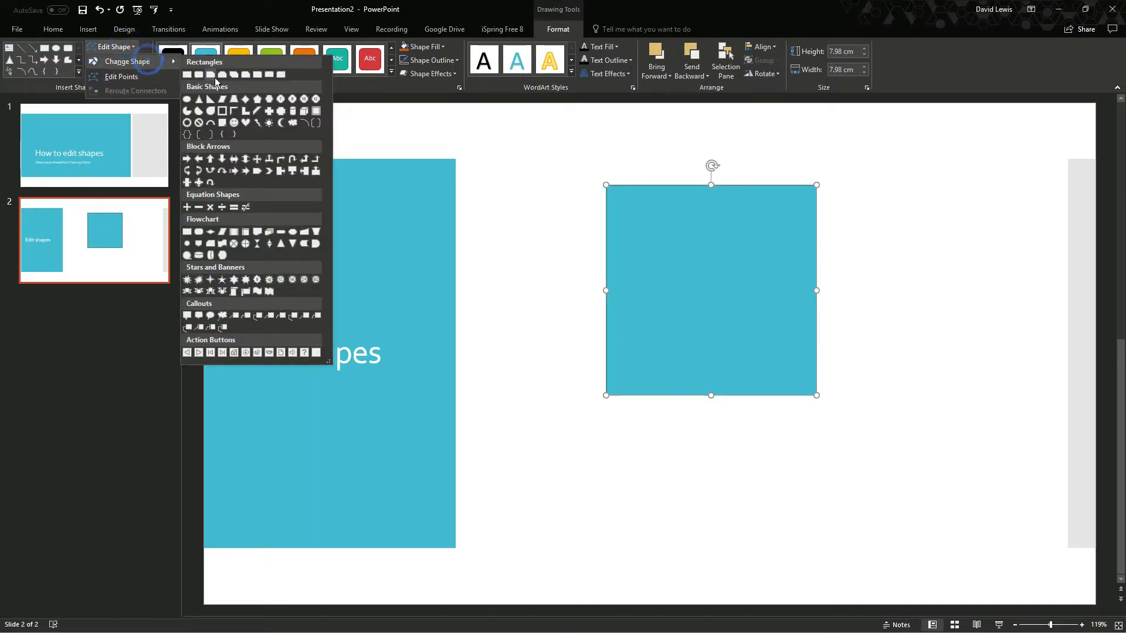
click(245, 99)
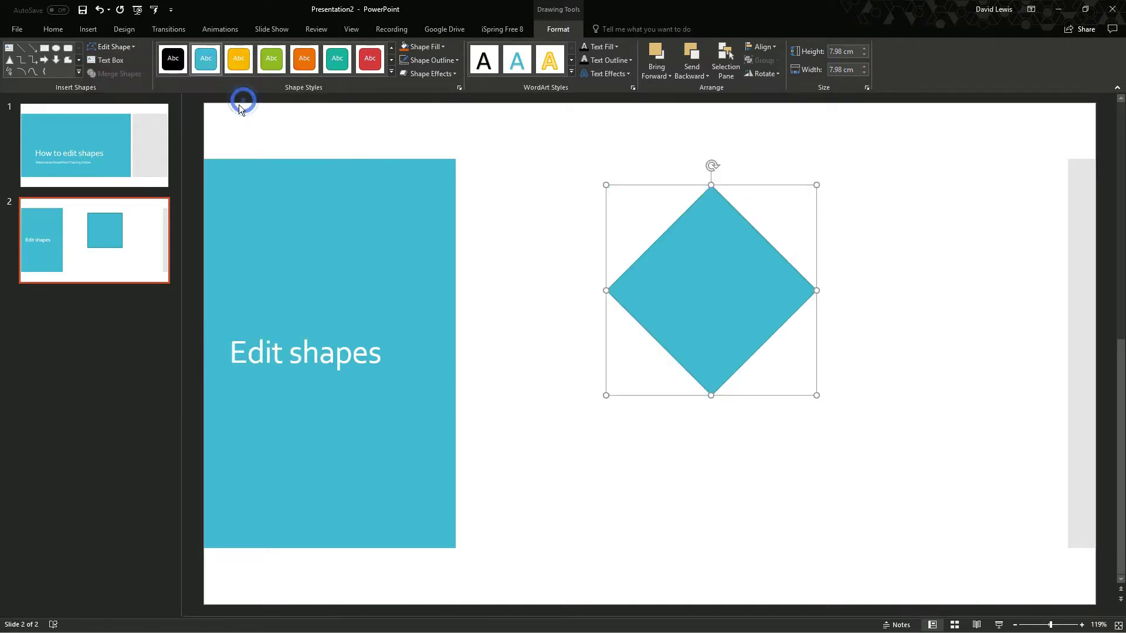
click(132, 44)
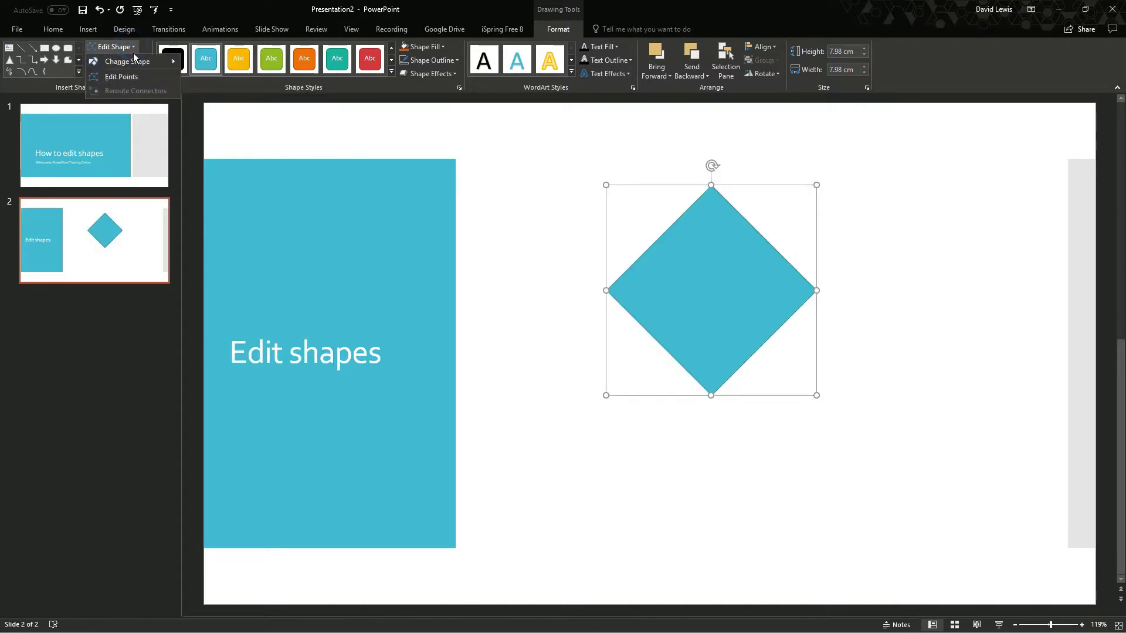
mouse_move(157, 68)
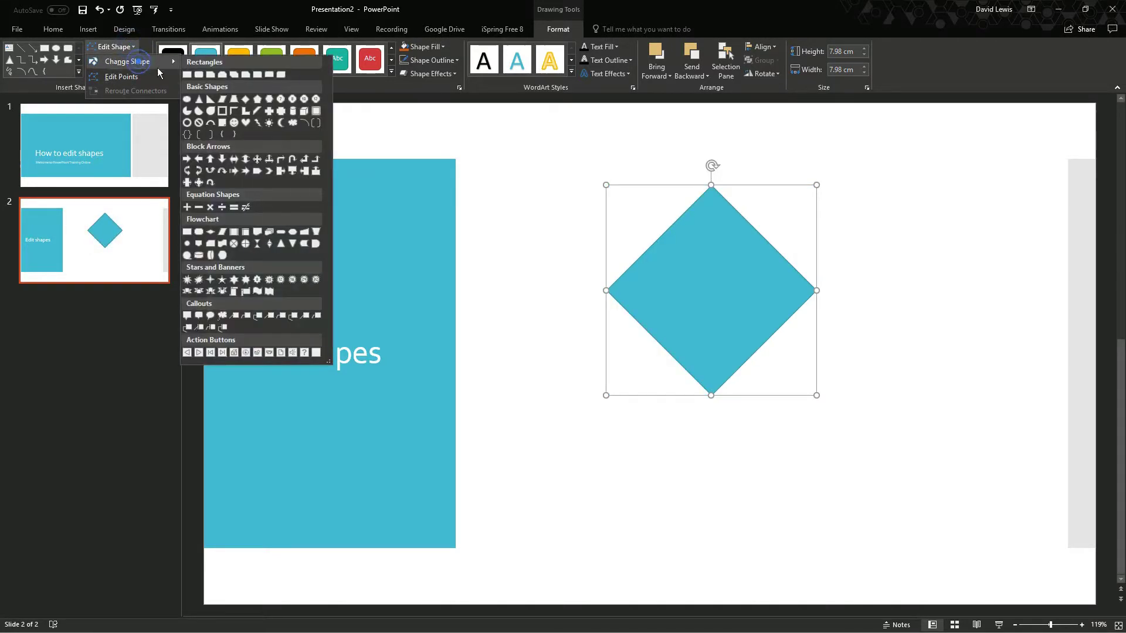
click(186, 97)
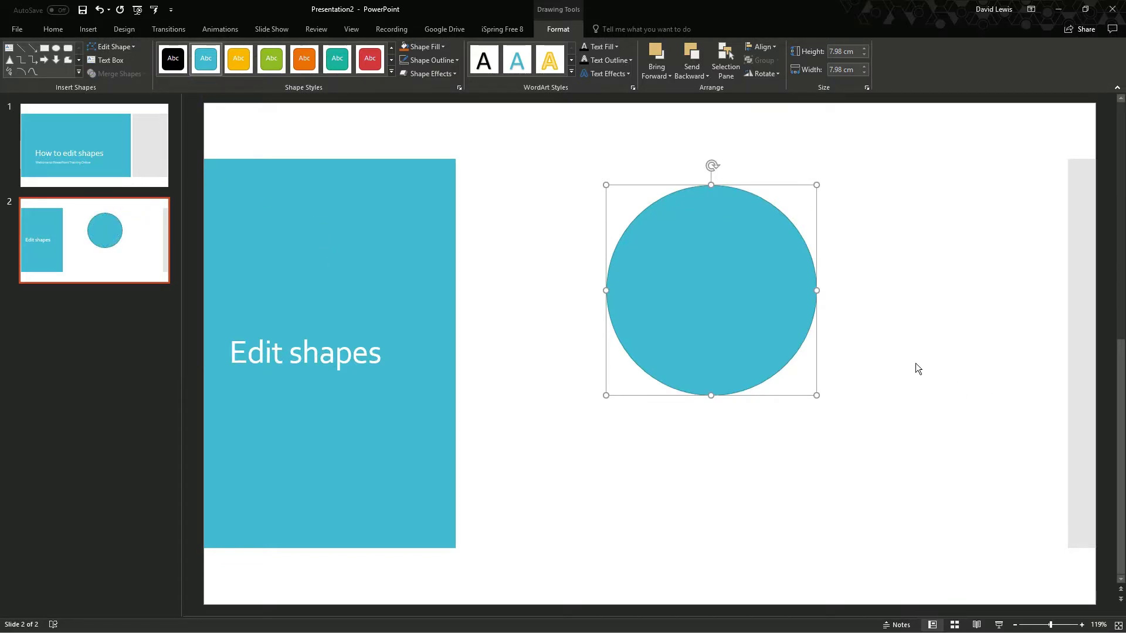
Use Edit Points to pull the circle's bottom point down into a teardrop
click(132, 51)
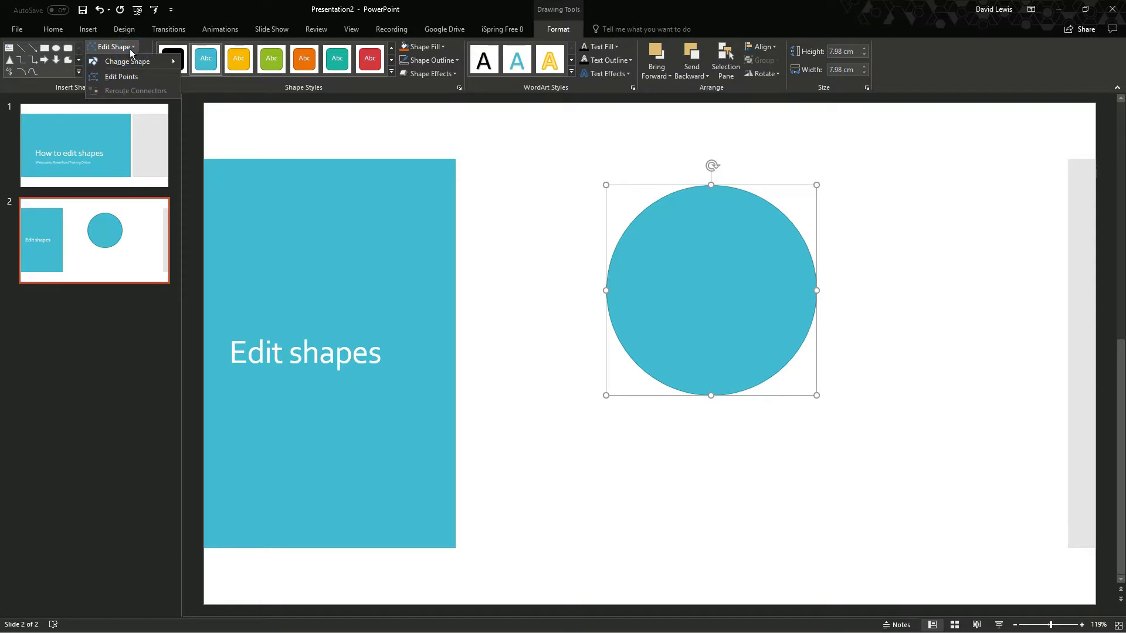
click(117, 77)
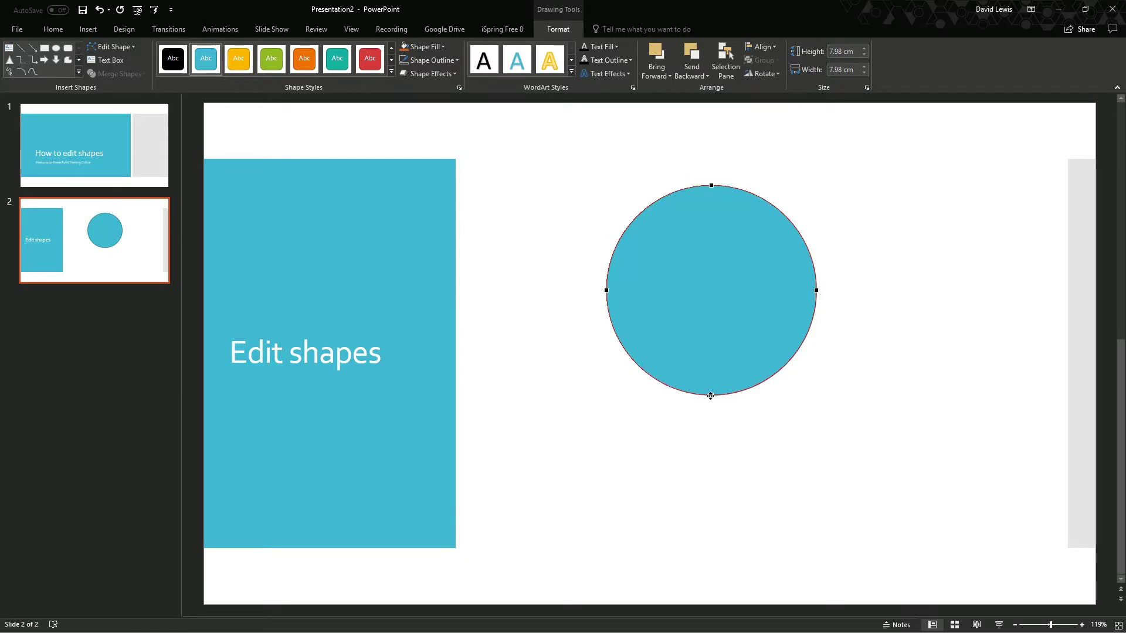
drag(710, 396, 711, 560)
click(859, 432)
drag(766, 435, 735, 423)
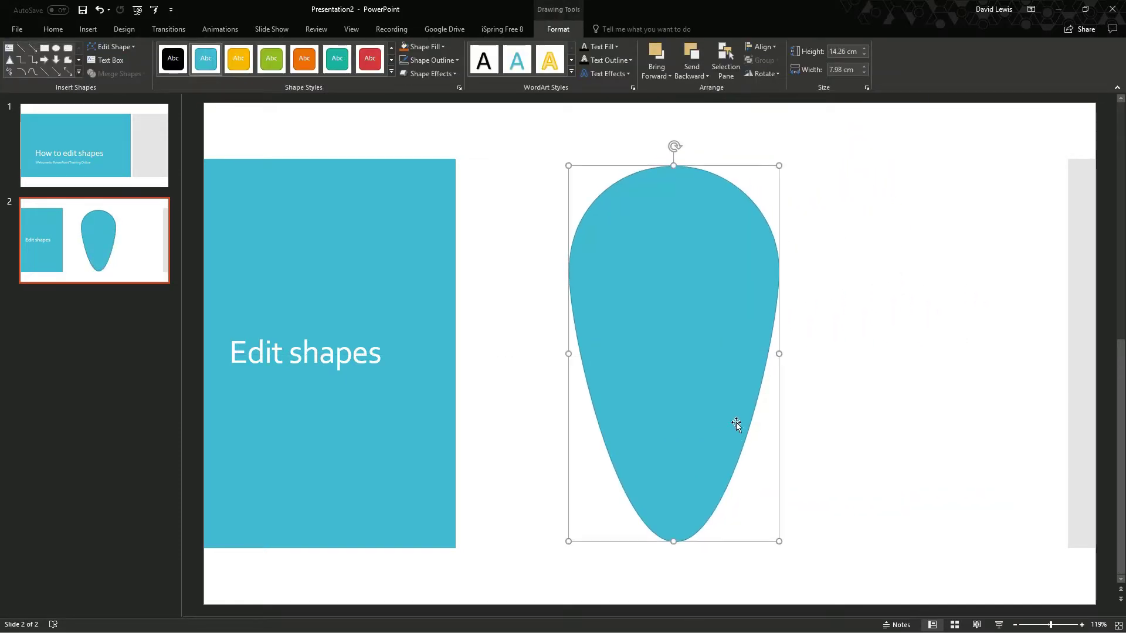
Sharpen the teardrop's bottom into a point, then move the pin toward the right edge
click(112, 46)
click(130, 78)
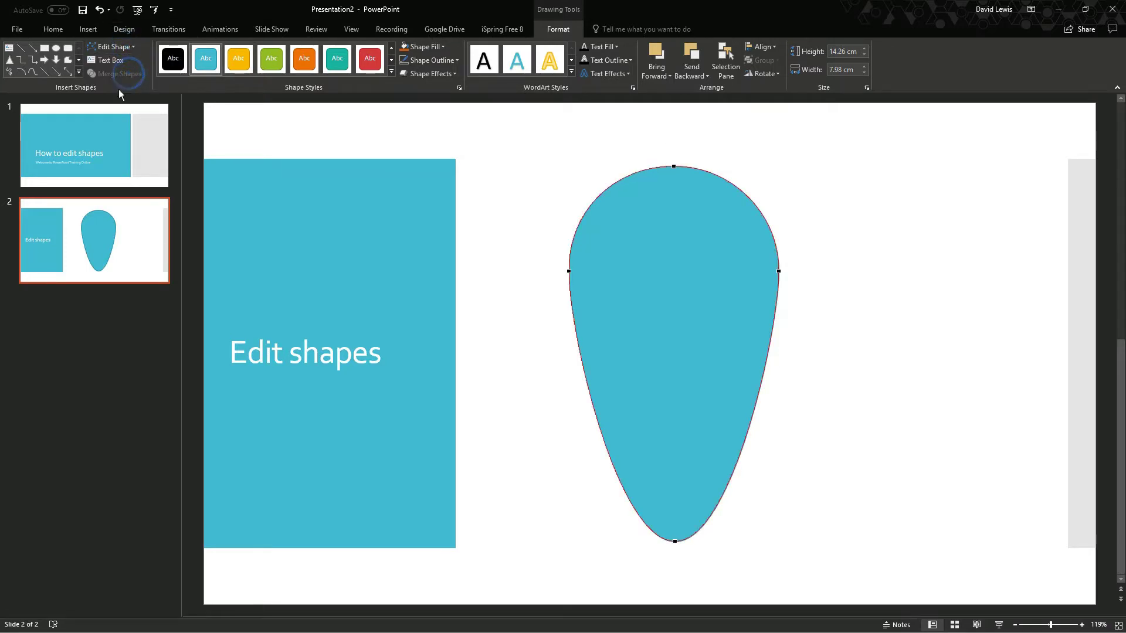
click(674, 542)
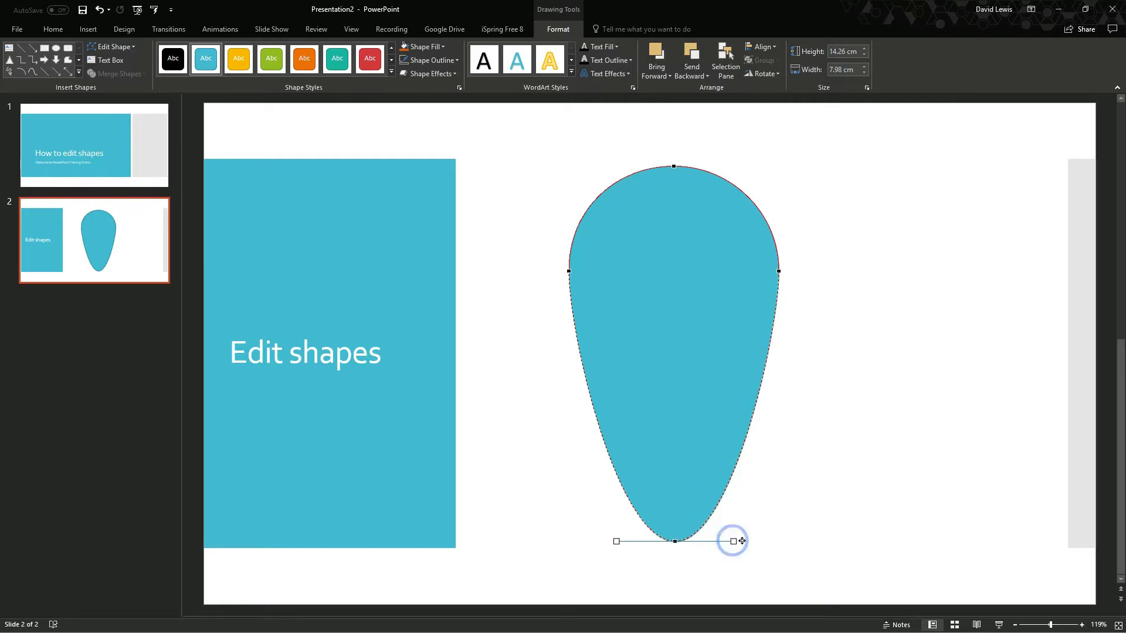
drag(733, 541, 674, 538)
click(776, 508)
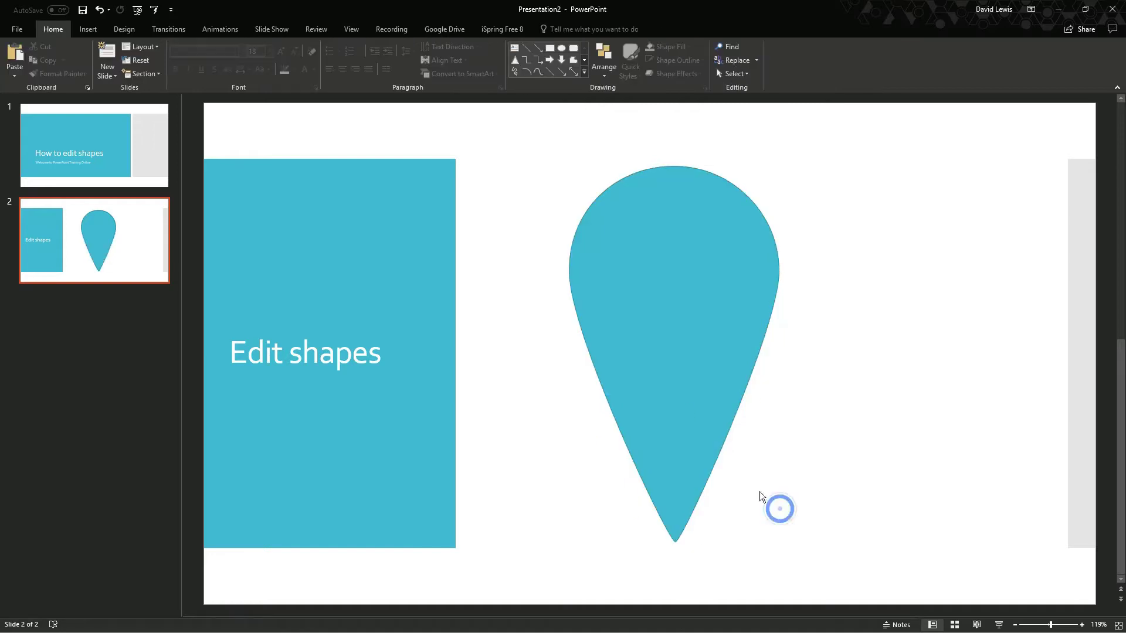
click(660, 377)
drag(660, 377, 905, 357)
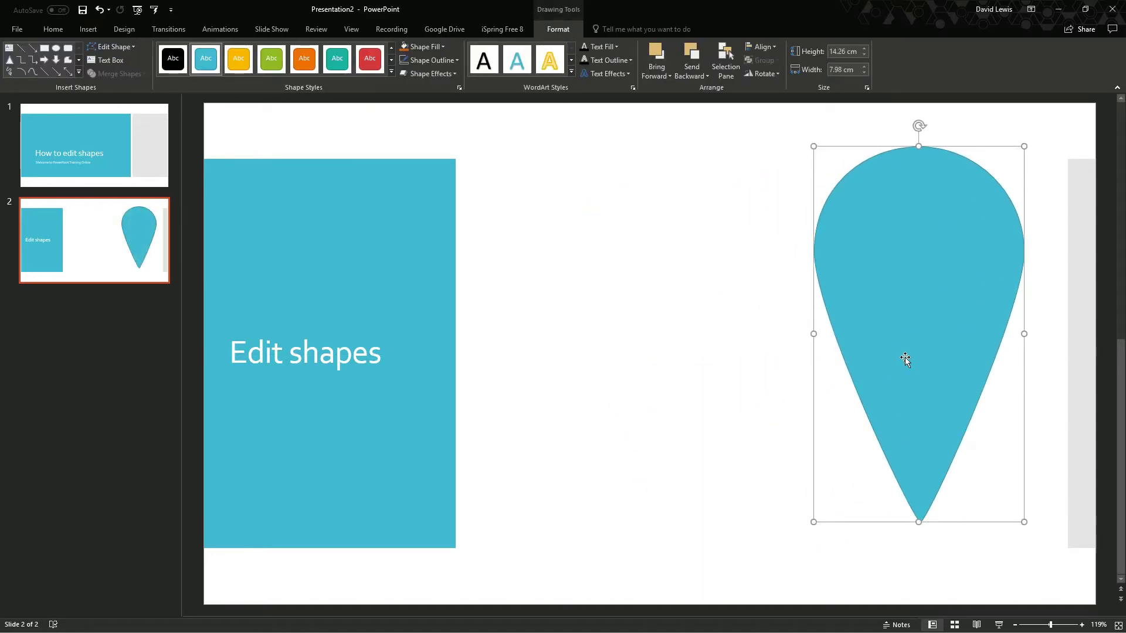
Drag the teardrop pin back left toward the middle of the slide
drag(914, 309, 759, 314)
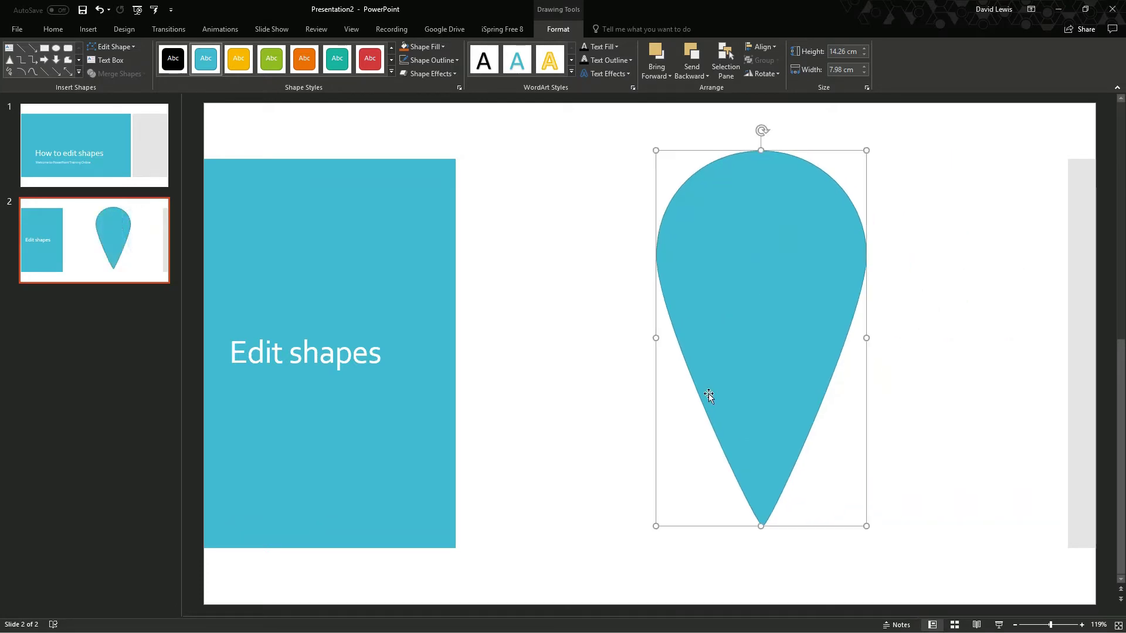
drag(785, 248, 667, 260)
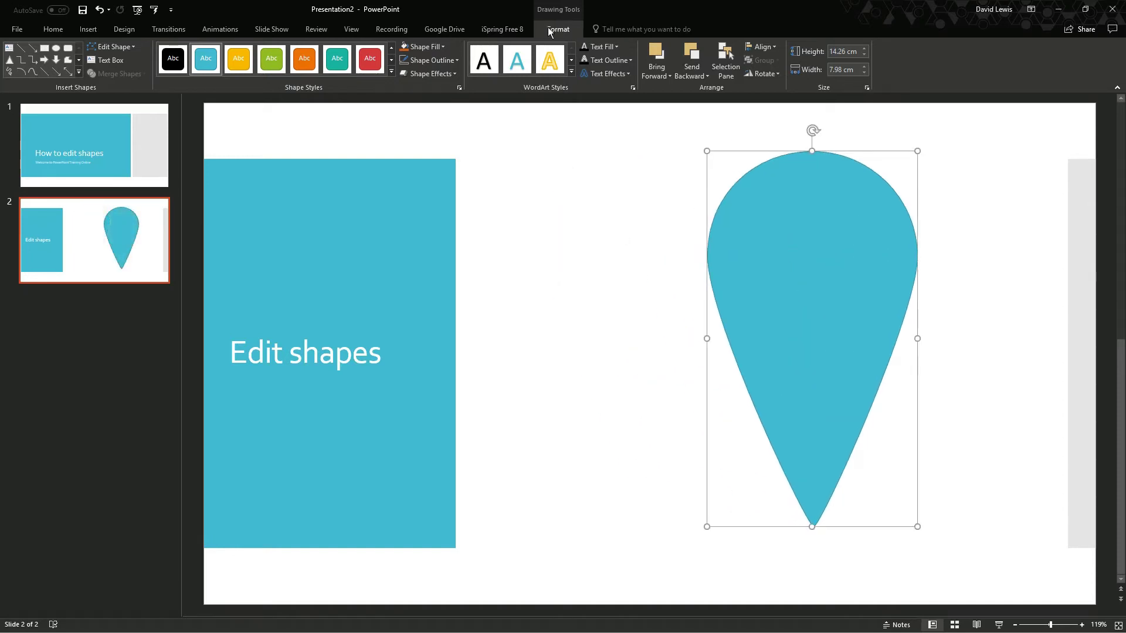
Fill the teardrop orange and eyedrop the Edit shapes panel's blue for its outline
click(407, 47)
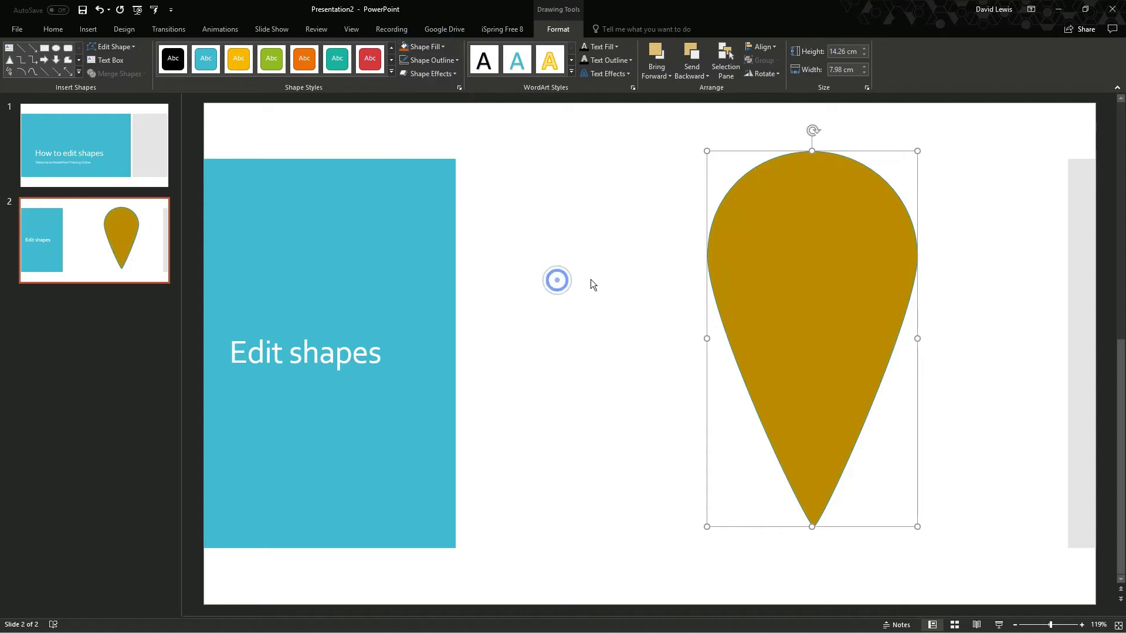
click(444, 47)
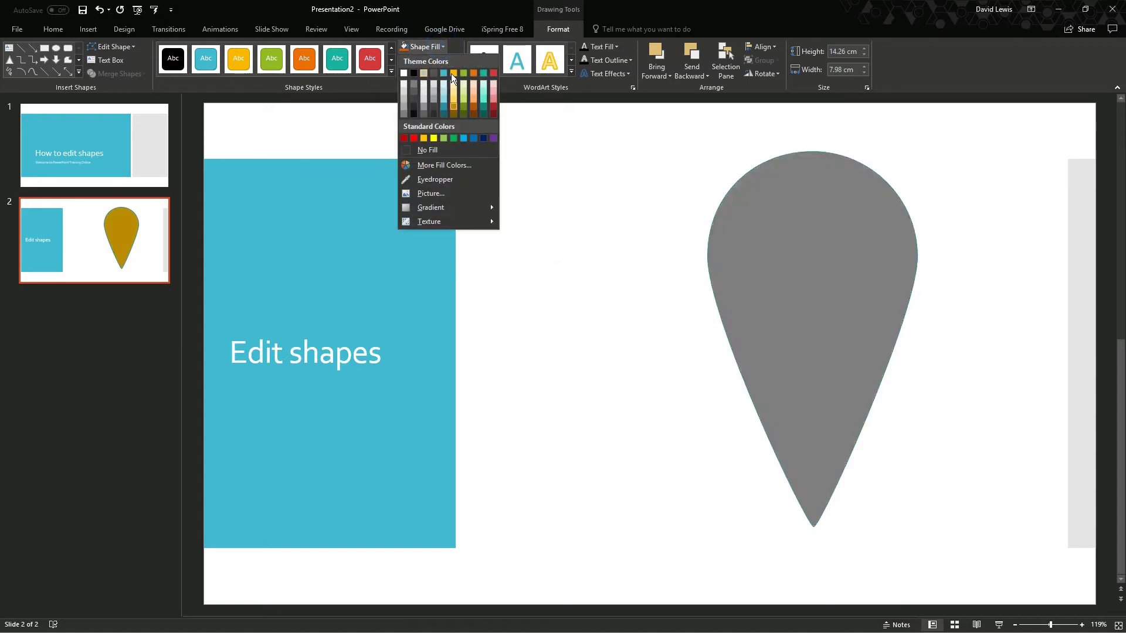
click(475, 72)
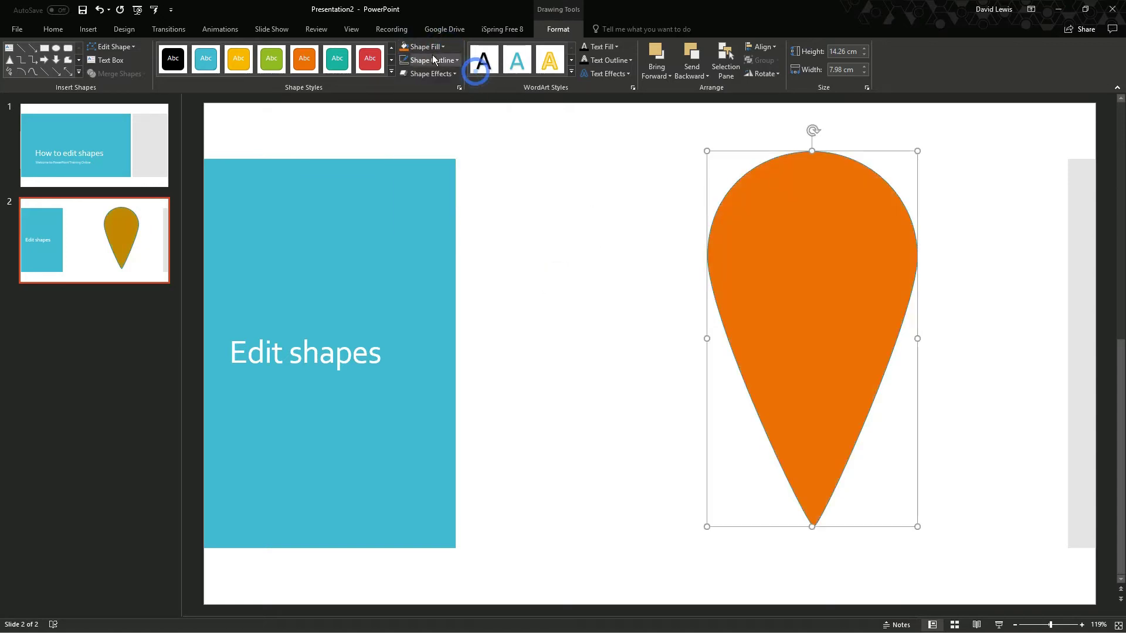
click(432, 59)
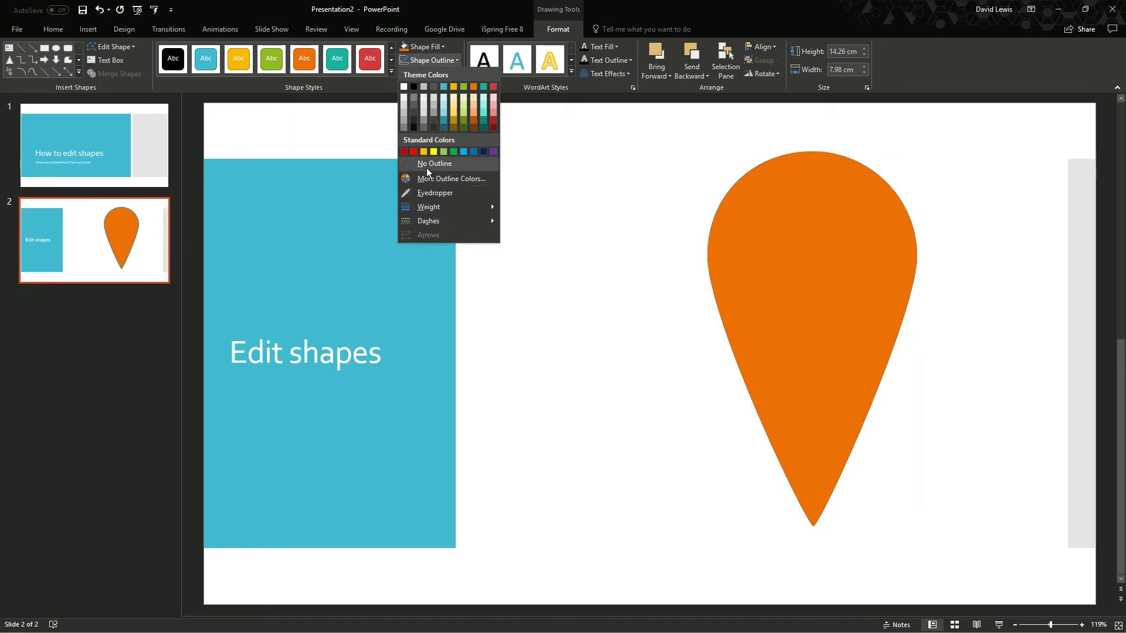
click(435, 194)
click(348, 209)
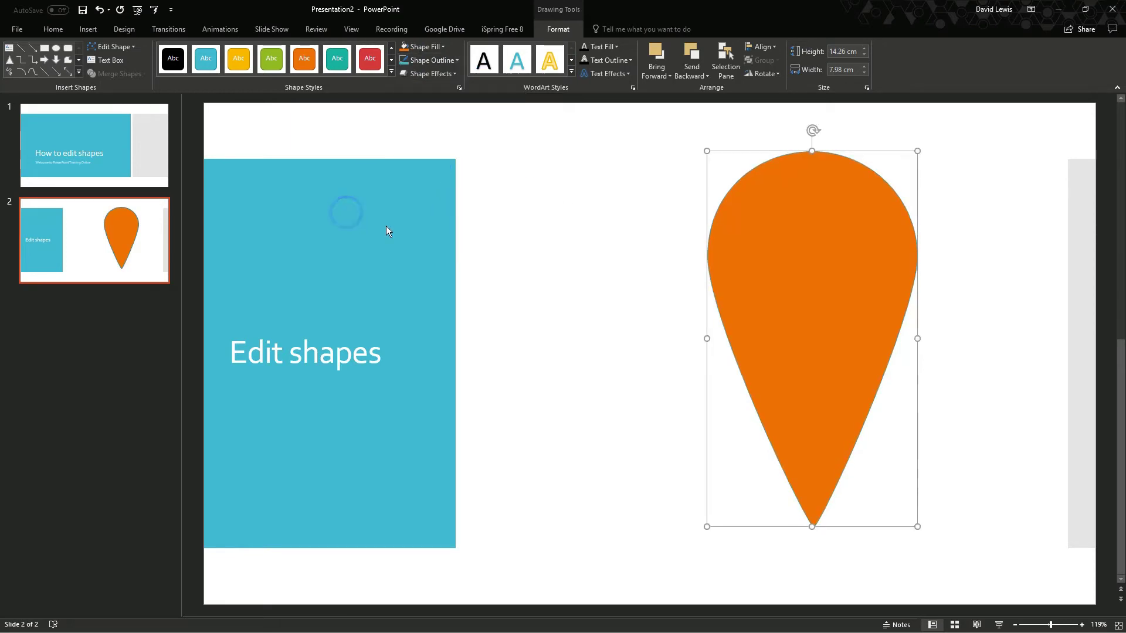
Move the orange teardrop left, closer to the slide centre
click(440, 231)
click(679, 234)
drag(818, 241, 586, 255)
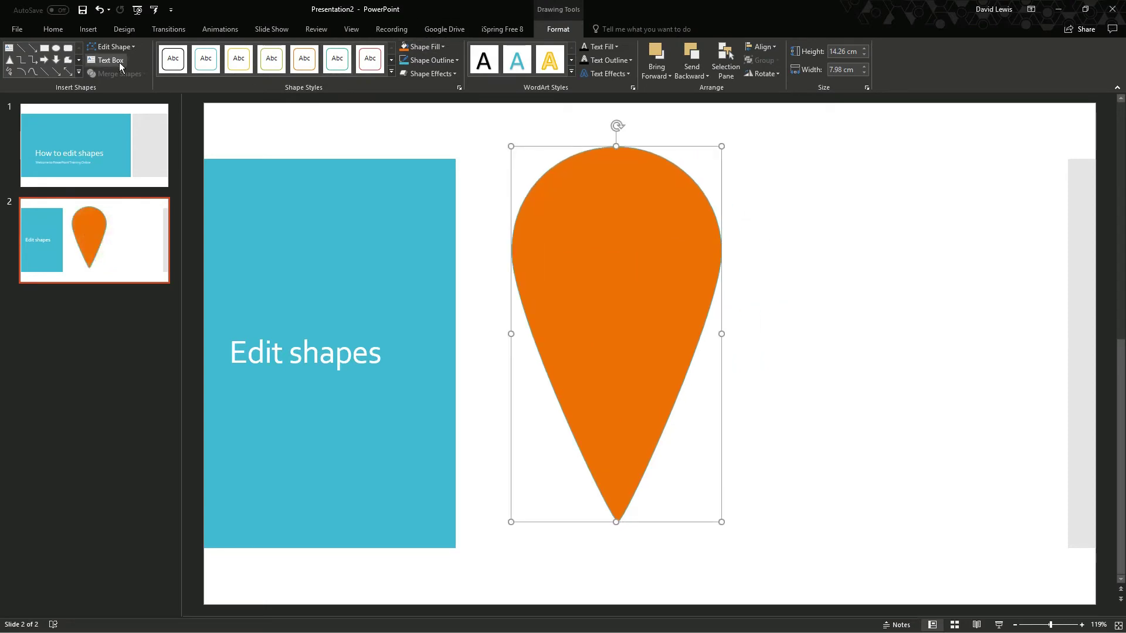
click(111, 46)
click(428, 119)
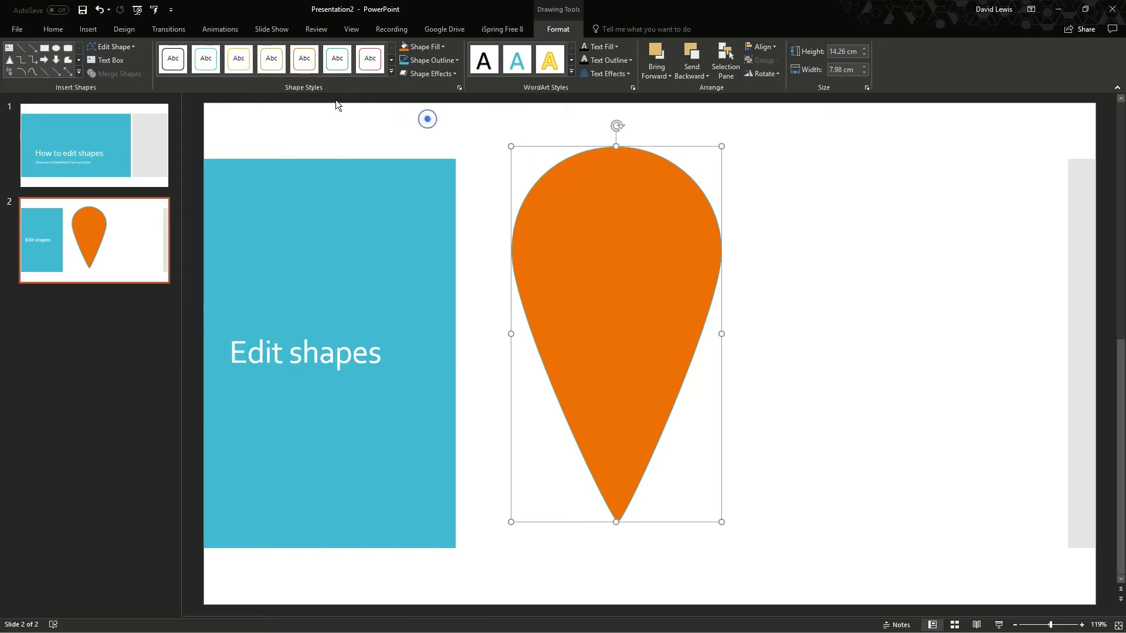
Drag the orange teardrop pin right and slightly up so it sits right of centre
click(359, 131)
click(634, 193)
drag(634, 193, 778, 183)
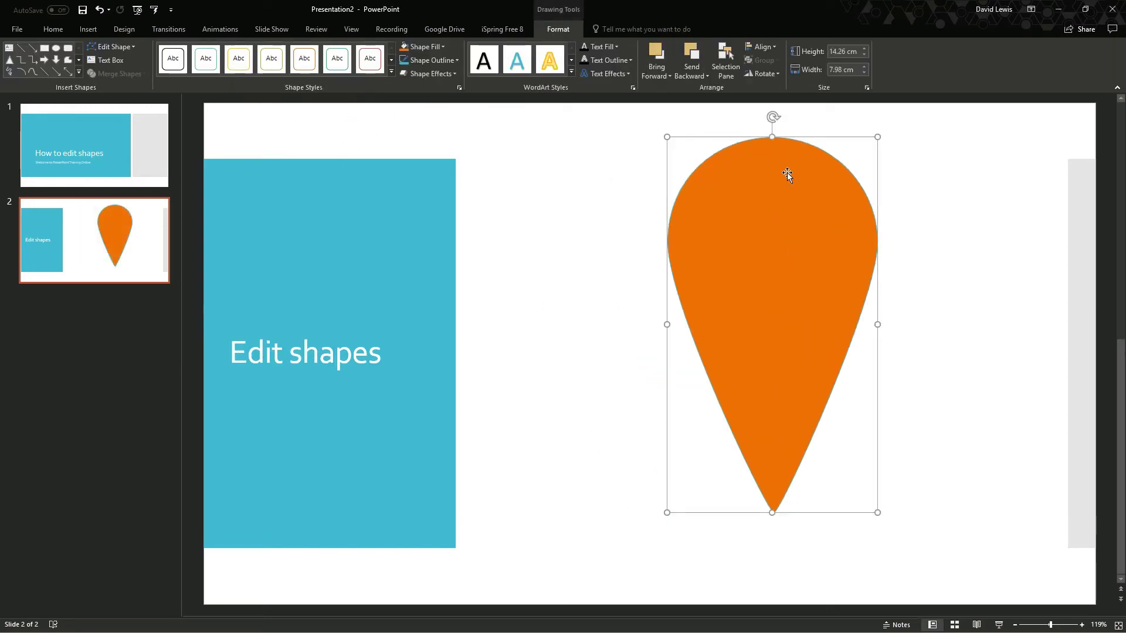